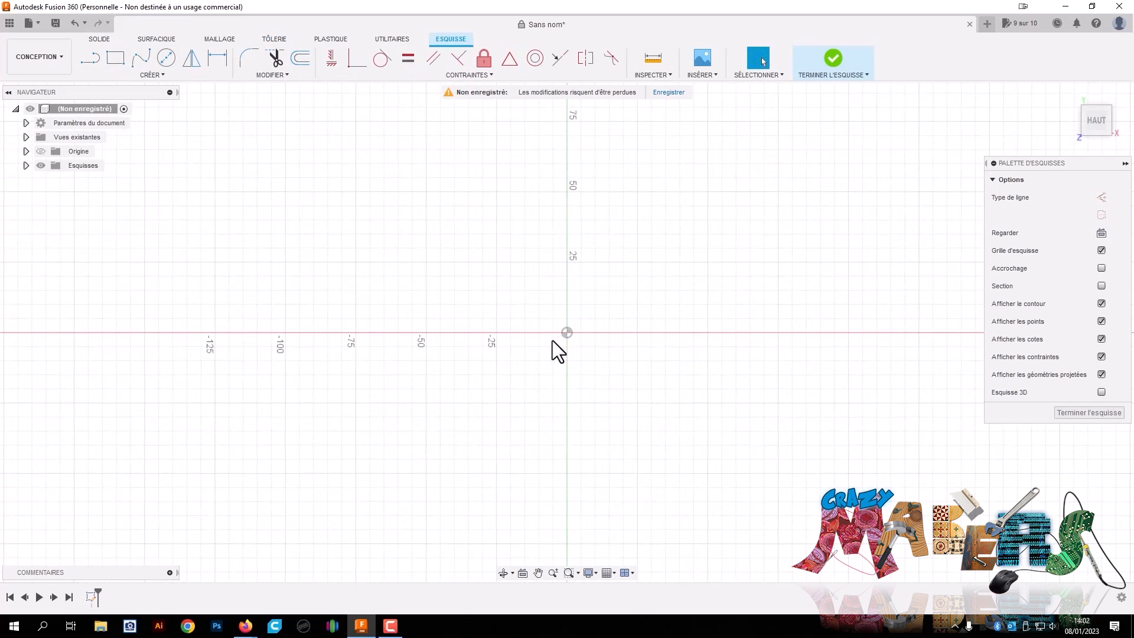
Draw a 50 mm diameter circle centred on the origin
{"action": "left_click", "coordinate": [566, 333]}
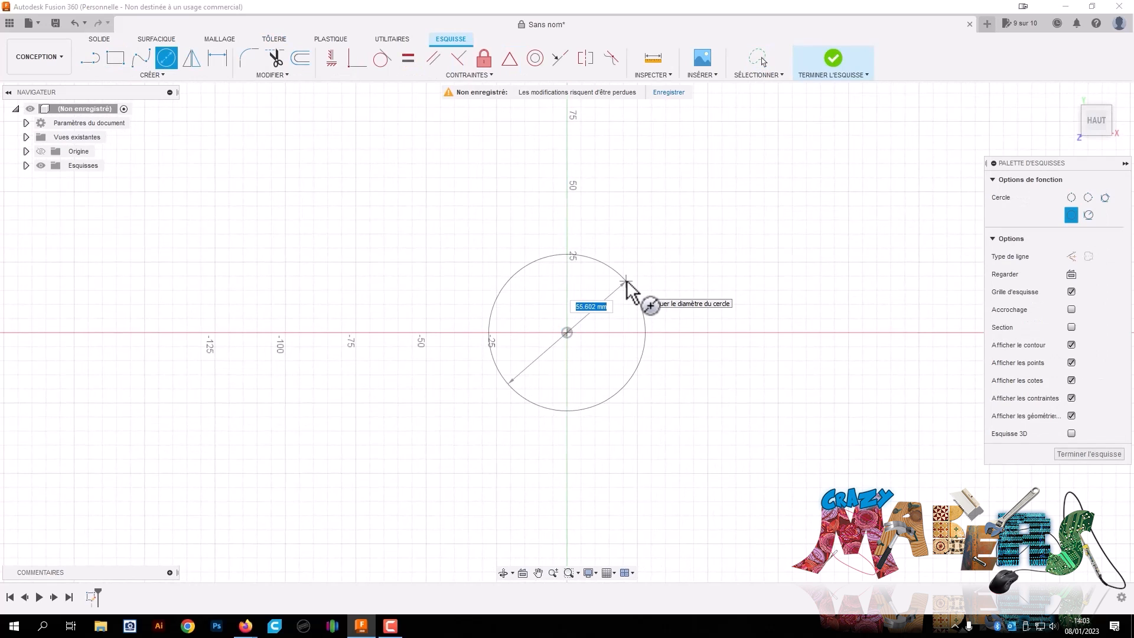
{"action": "type", "text": "50"}
{"action": "key", "text": "Return"}
{"action": "key", "text": "Escape"}
{"action": "scroll", "coordinate": [593, 375], "scroll_direction": "up", "scroll_amount": 5}
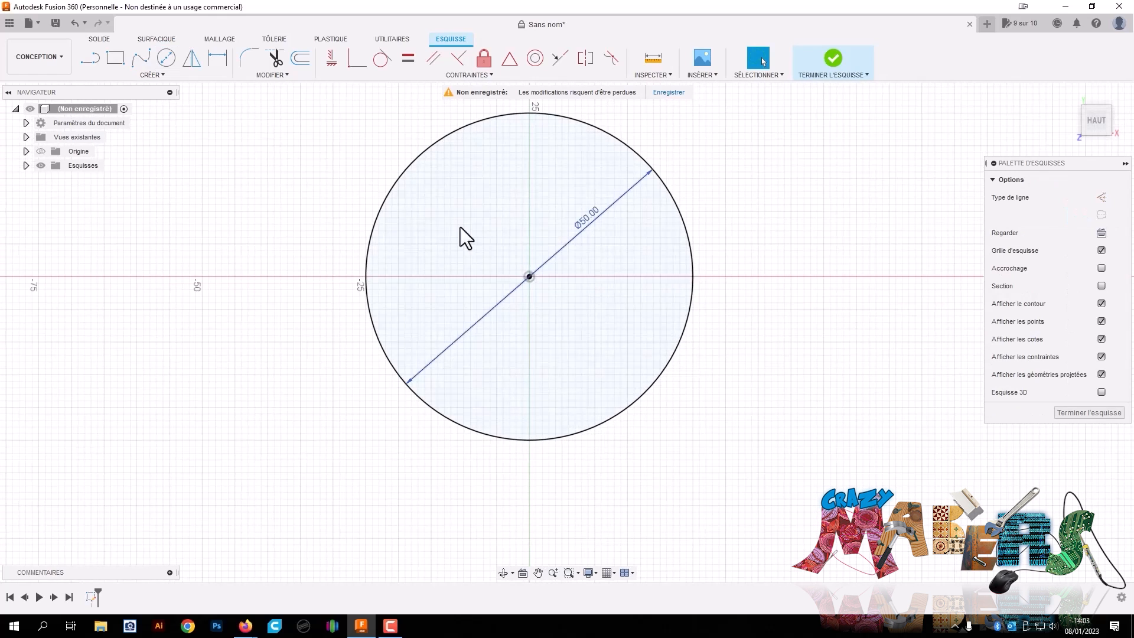
Draw two lines from the circle's centre to its lower edge, one vertical and one slanted slightly to its right
{"action": "left_click", "coordinate": [101, 58]}
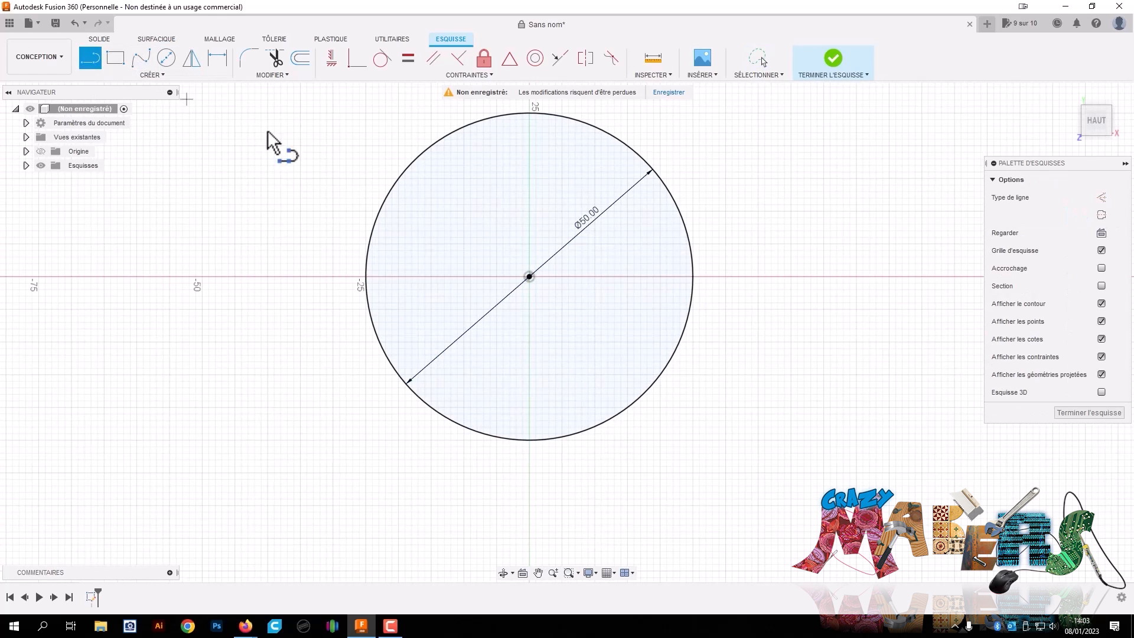
{"action": "left_click", "coordinate": [529, 277]}
{"action": "double_click", "coordinate": [525, 443]}
{"action": "scroll", "coordinate": [534, 444], "scroll_direction": "up", "scroll_amount": 2}
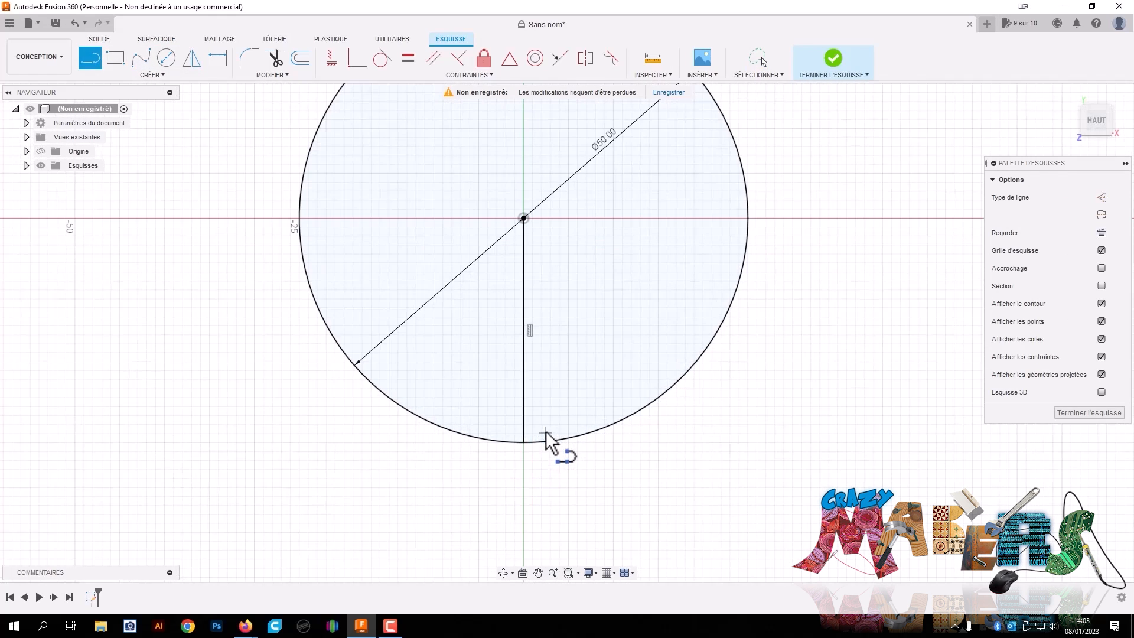
{"action": "middle_click_drag", "start_coordinate": [867, 192], "coordinate": [857, 293]}
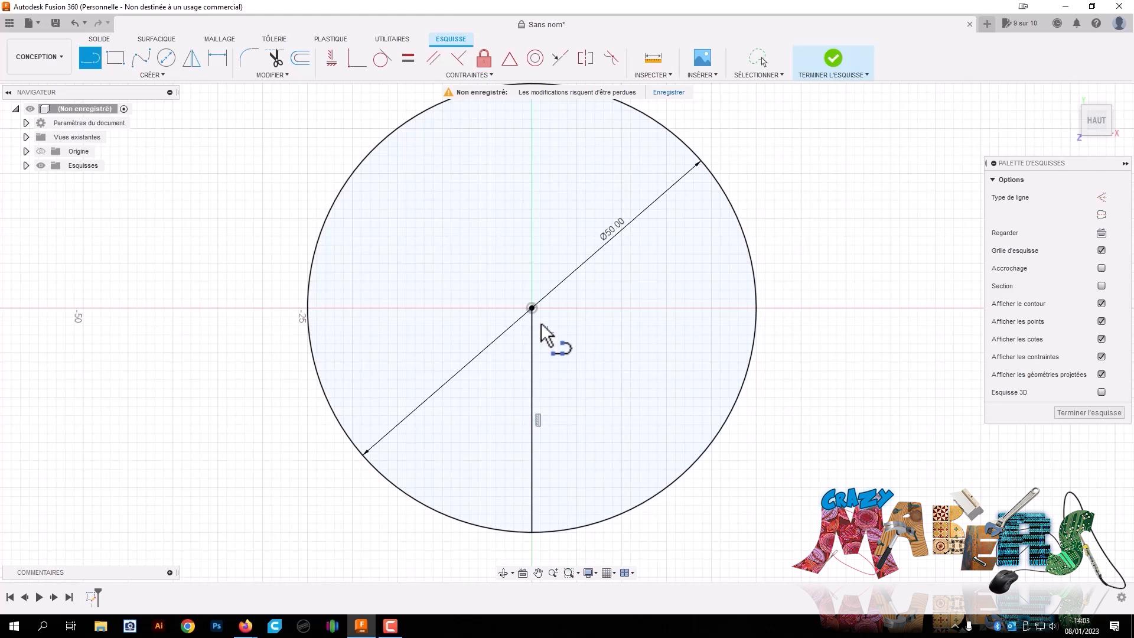
{"action": "left_click", "coordinate": [531, 308]}
{"action": "left_click", "coordinate": [546, 532]}
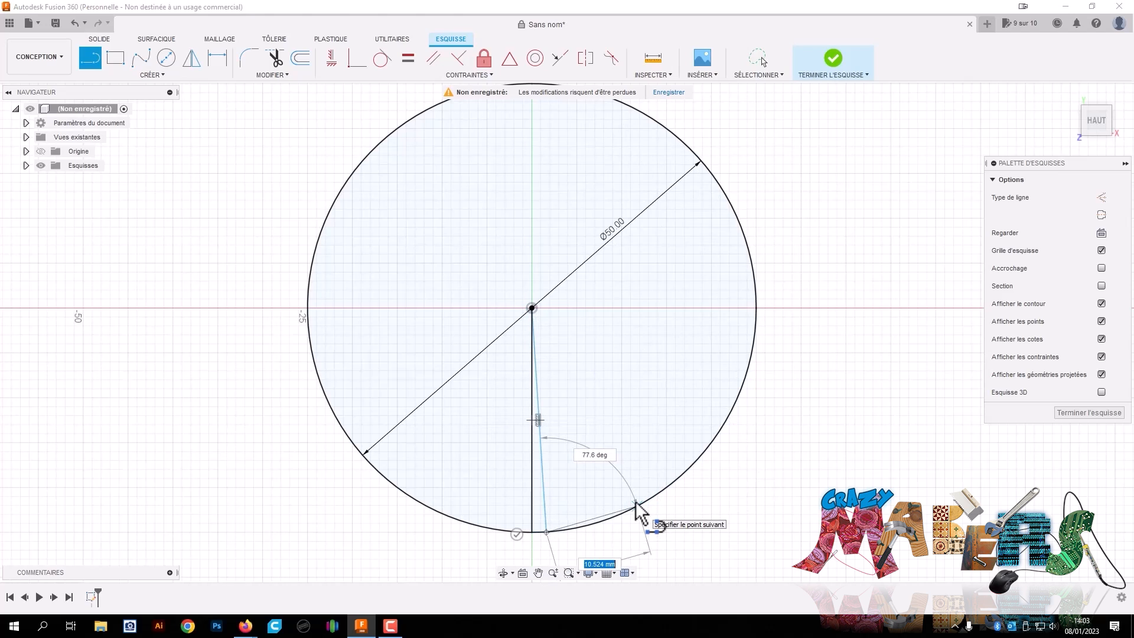
{"action": "key", "text": "Escape"}
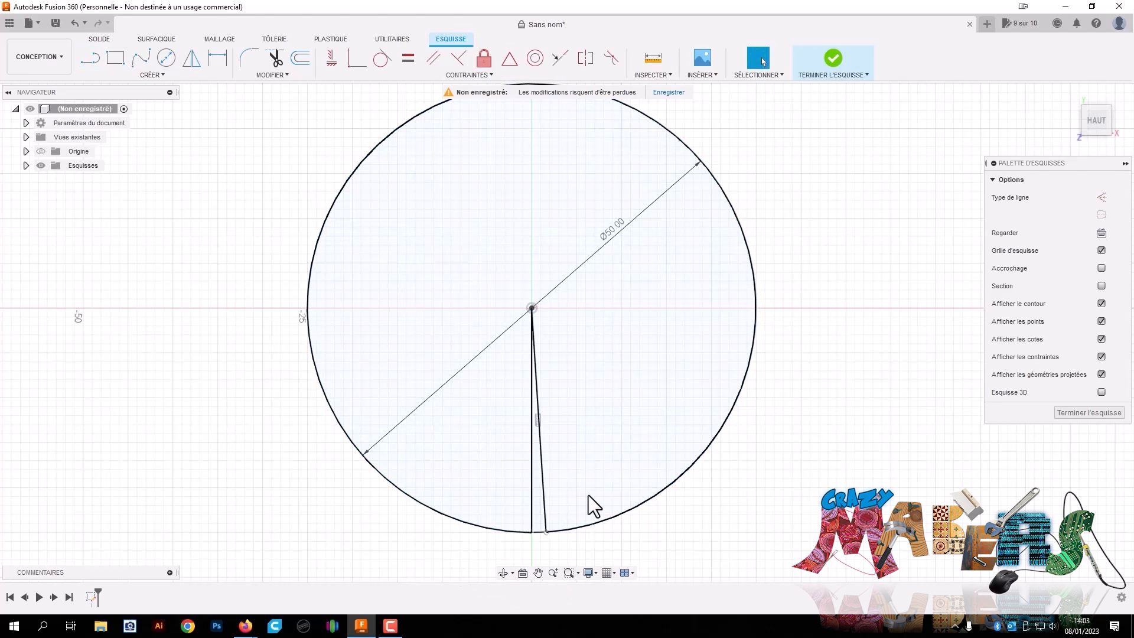
Dimension the angle between the vertical and slanted lines at 1 degree
{"action": "key", "text": "d"}
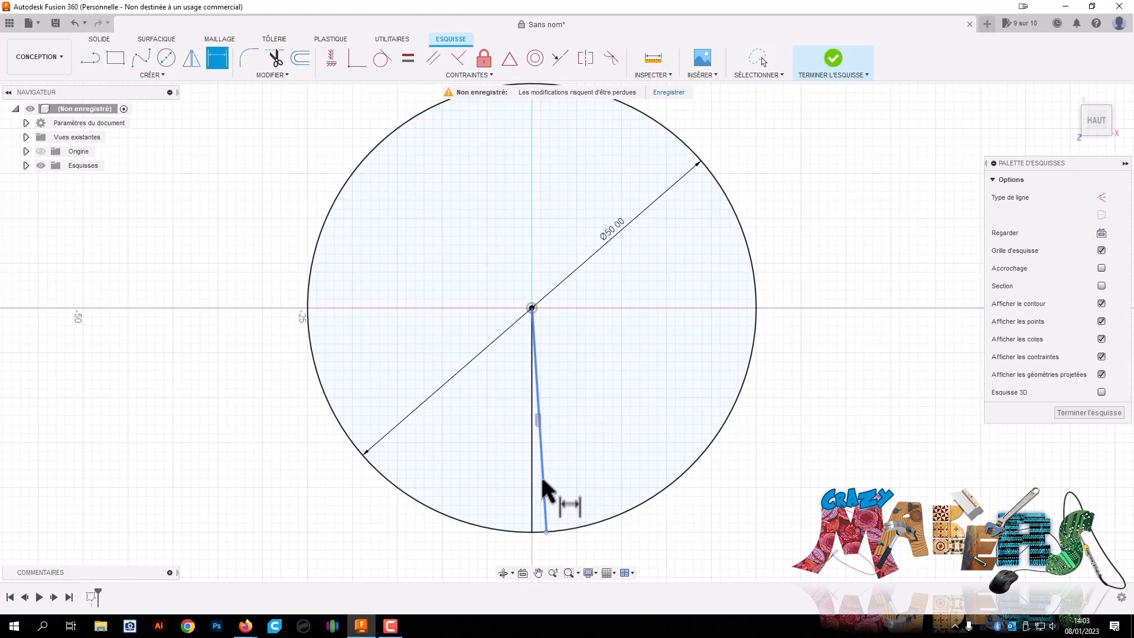
{"action": "left_click", "coordinate": [543, 480]}
{"action": "left_click", "coordinate": [531, 490]}
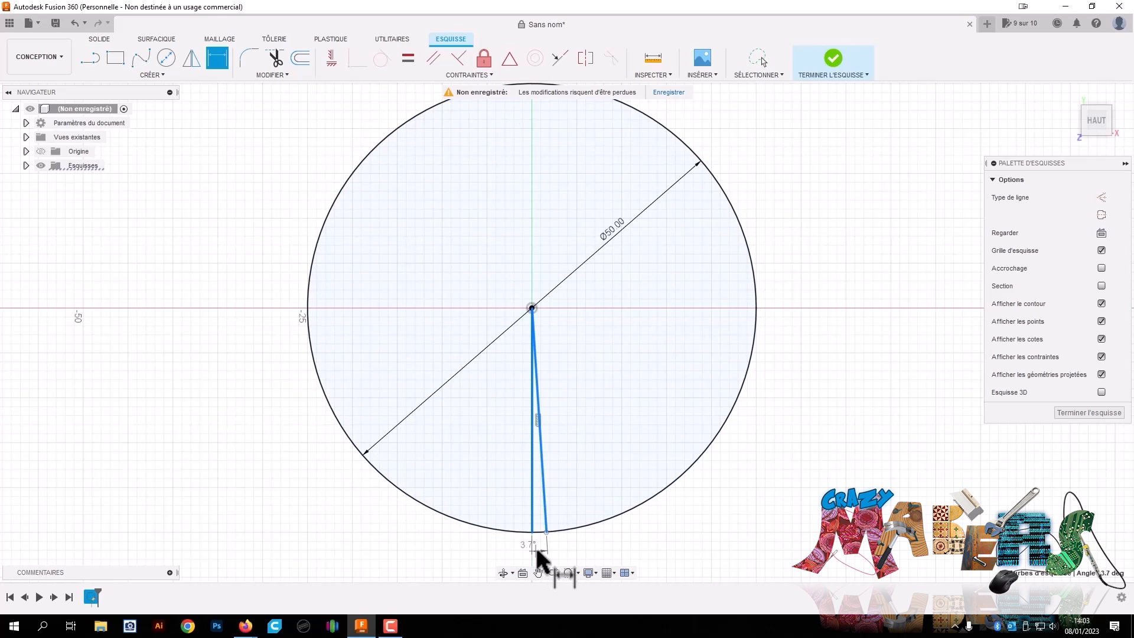
{"action": "left_click", "coordinate": [536, 547]}
{"action": "type", "text": "1"}
{"action": "key", "text": "Return"}
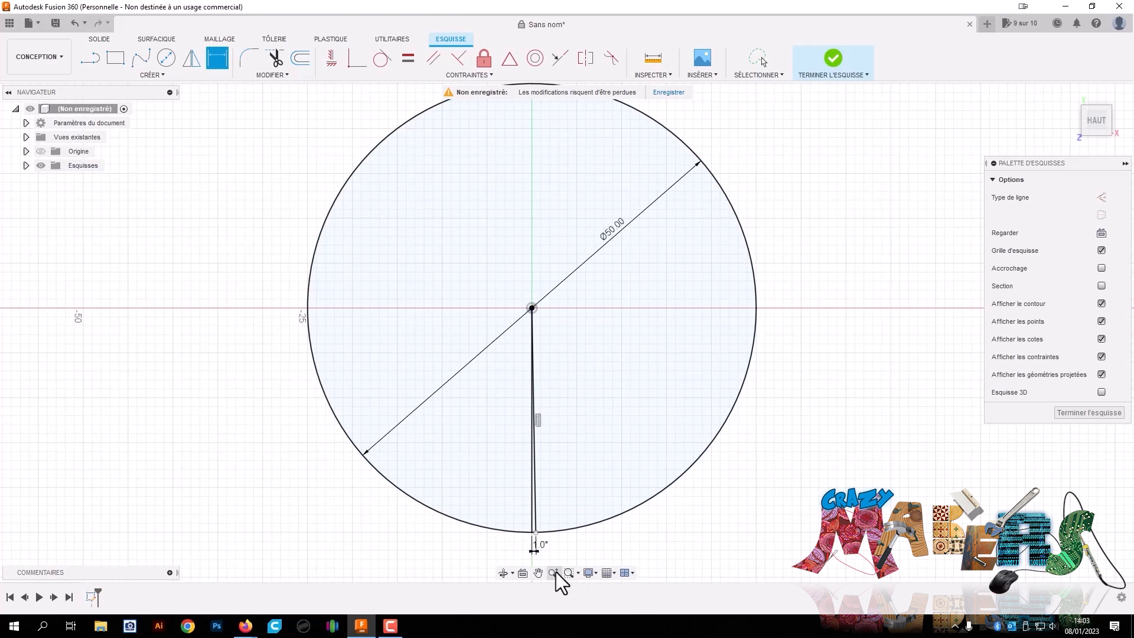
Trim away the short circle arc between the ends of the two lines
{"action": "scroll", "coordinate": [555, 550], "scroll_direction": "up", "scroll_amount": 3}
{"action": "middle_click_drag", "start_coordinate": [559, 544], "coordinate": [630, 331]}
{"action": "scroll", "coordinate": [568, 371], "scroll_direction": "up", "scroll_amount": 3}
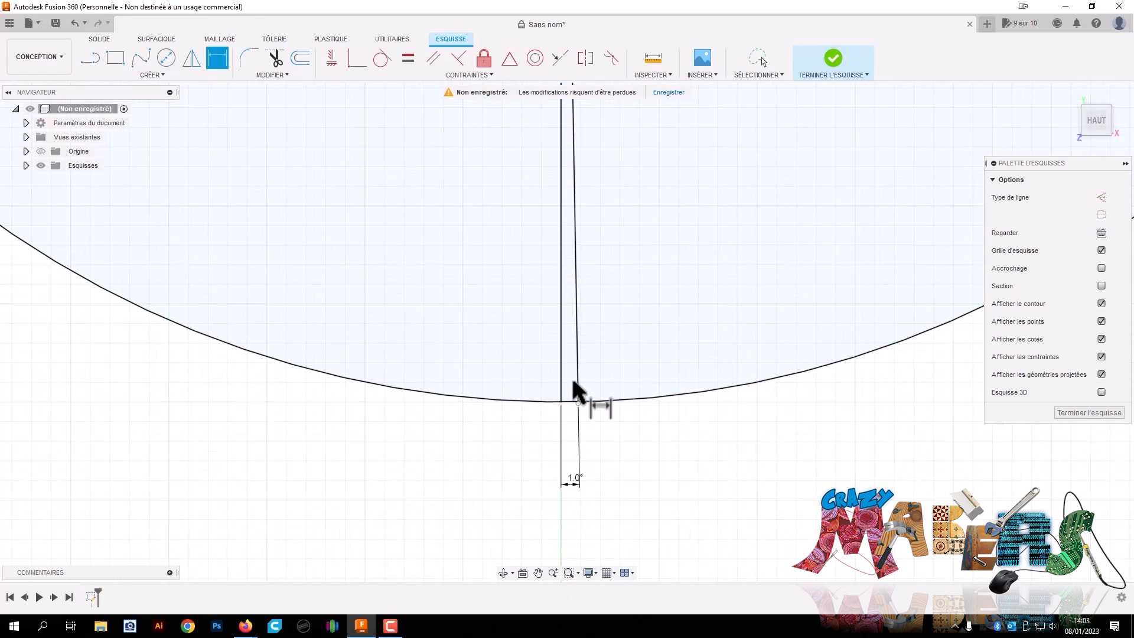
{"action": "key", "text": "t"}
{"action": "left_click", "coordinate": [570, 401]}
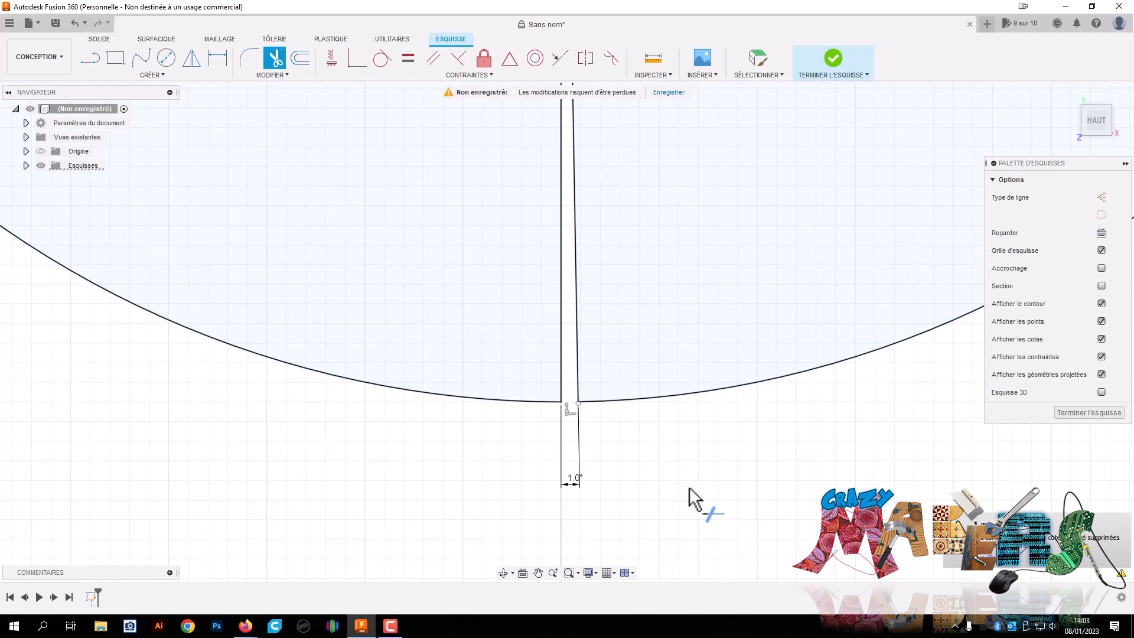
{"action": "key", "text": "Escape"}
Convert the two radial lines to construction geometry and finish the sketch
{"action": "scroll", "coordinate": [591, 381], "scroll_direction": "down", "scroll_amount": 1}
{"action": "left_click", "coordinate": [580, 364]}
{"action": "left_click", "coordinate": [565, 363]}
{"action": "key", "text": "x"}
{"action": "scroll", "coordinate": [703, 462], "scroll_direction": "down", "scroll_amount": 3}
{"action": "scroll", "coordinate": [802, 455], "scroll_direction": "down", "scroll_amount": 3}
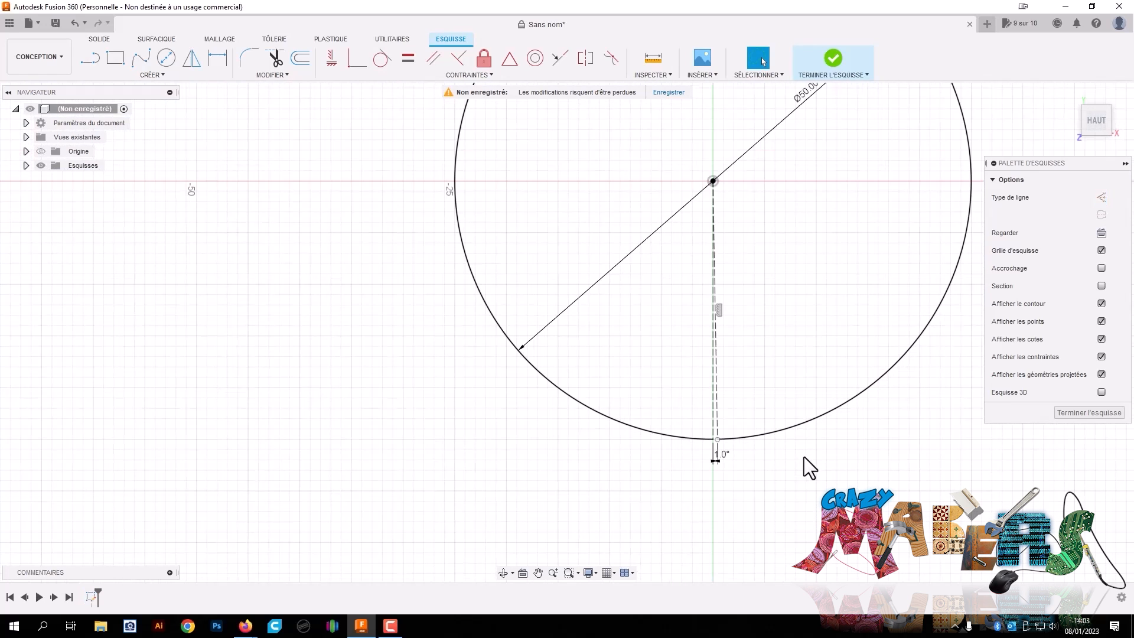
{"action": "left_click", "coordinate": [1075, 414]}
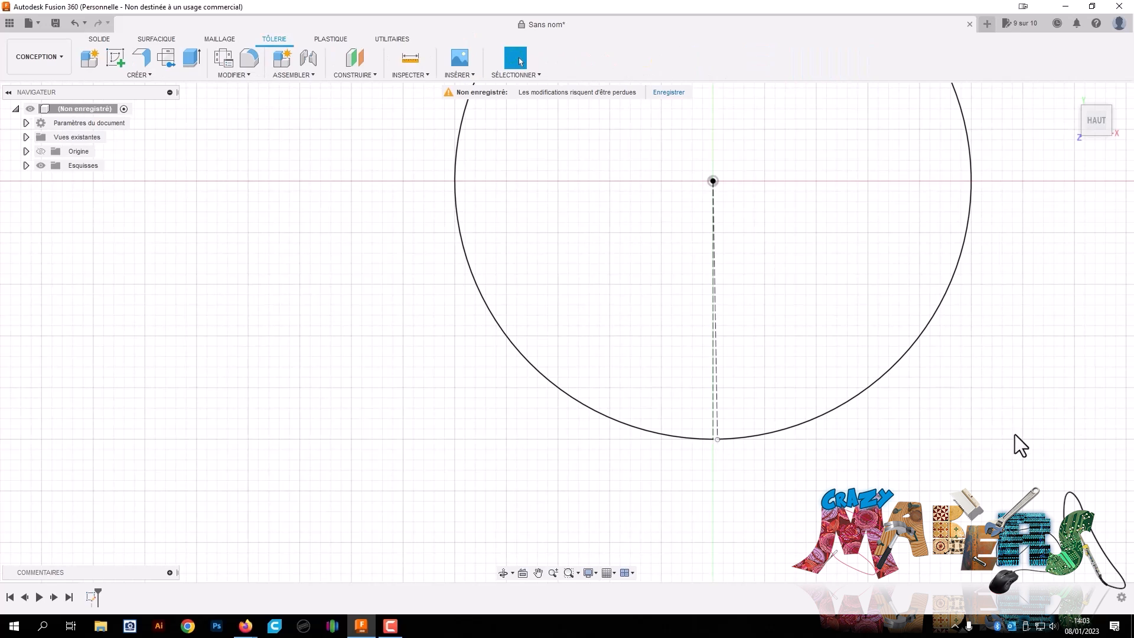
Start a sheet metal flange (Bord tombé) on the open circle contour with the Steel (mm) rule
{"action": "left_click_drag", "start_coordinate": [1100, 106], "coordinate": [1116, 36]}
{"action": "scroll", "coordinate": [970, 270], "scroll_direction": "down", "scroll_amount": 1}
{"action": "middle_click_drag", "start_coordinate": [969, 271], "coordinate": [916, 357]}
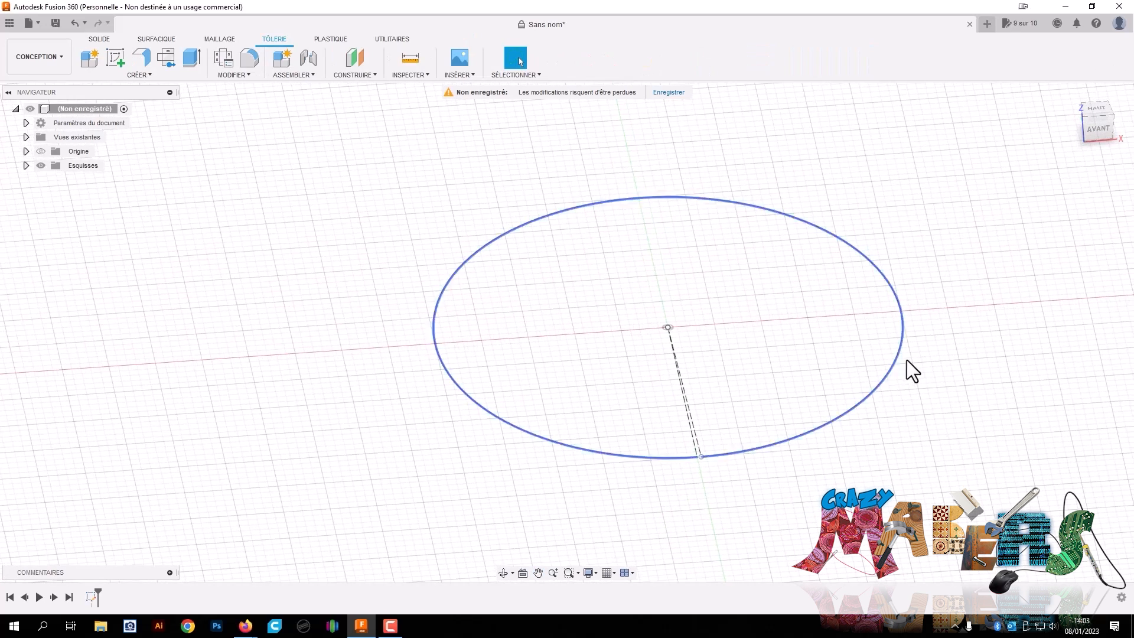
{"action": "left_click", "coordinate": [147, 77]}
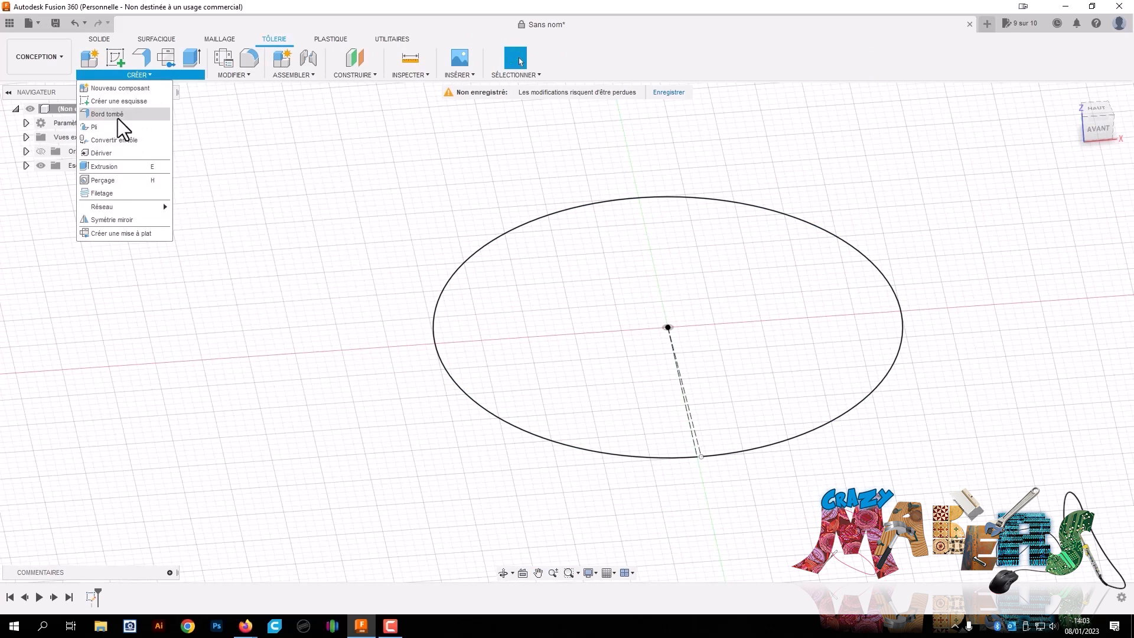
{"action": "left_click", "coordinate": [118, 118]}
{"action": "left_click", "coordinate": [817, 428]}
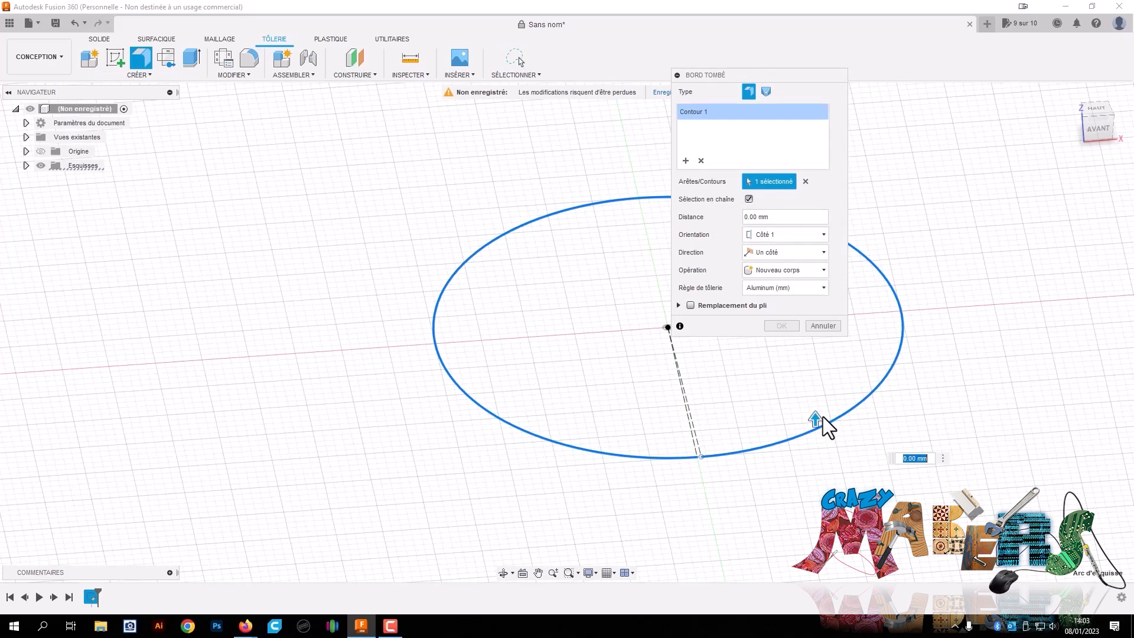
{"action": "left_click", "coordinate": [779, 292]}
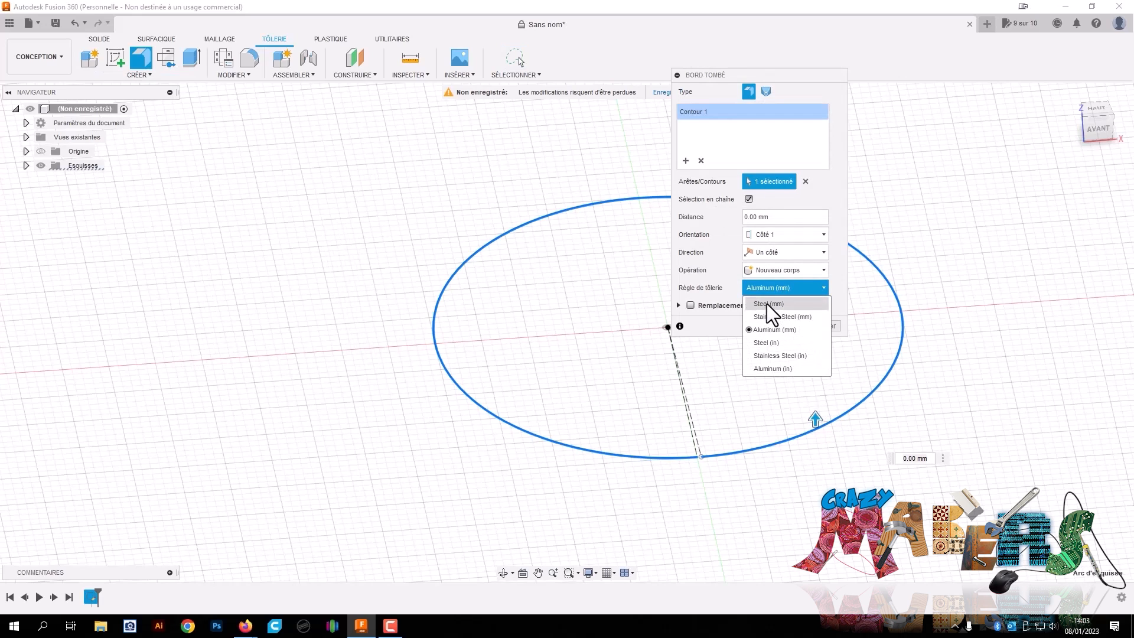
{"action": "left_click", "coordinate": [767, 303]}
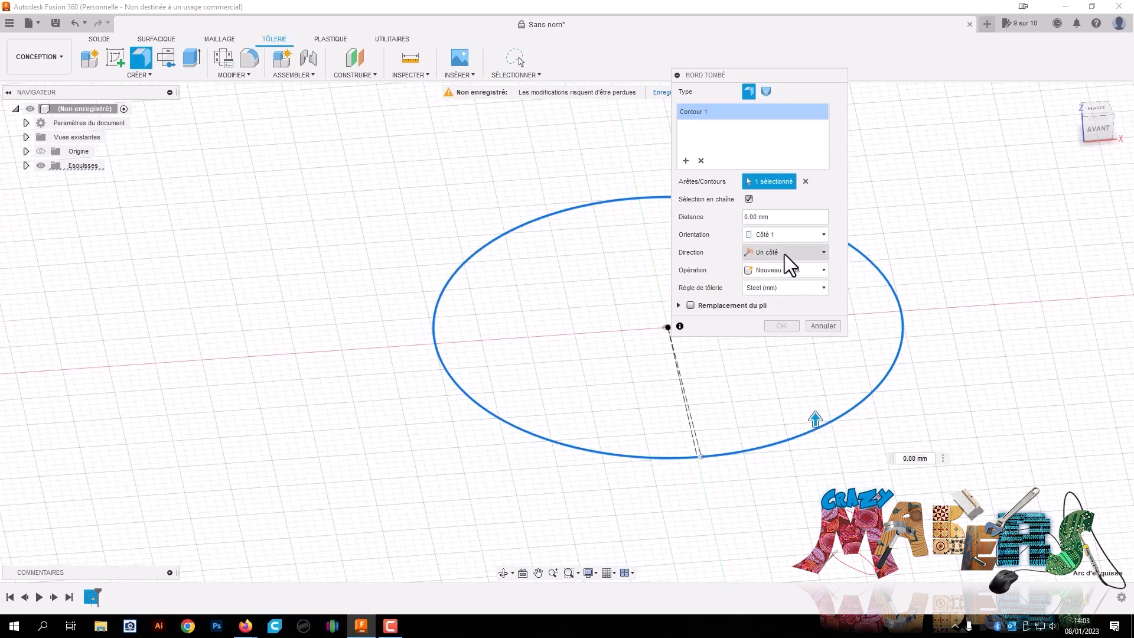
Set the flange distance to 60 mm and its orientation to Côté 2, and create the flange
{"action": "double_click", "coordinate": [793, 216]}
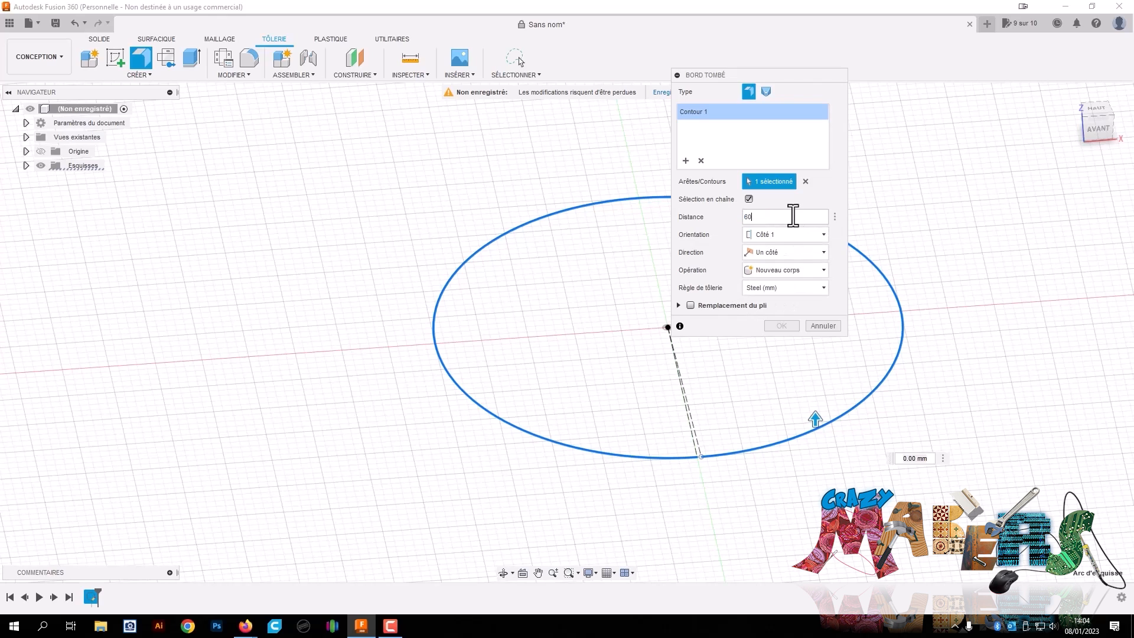
{"action": "middle_click_drag", "start_coordinate": [949, 225], "coordinate": [848, 397]}
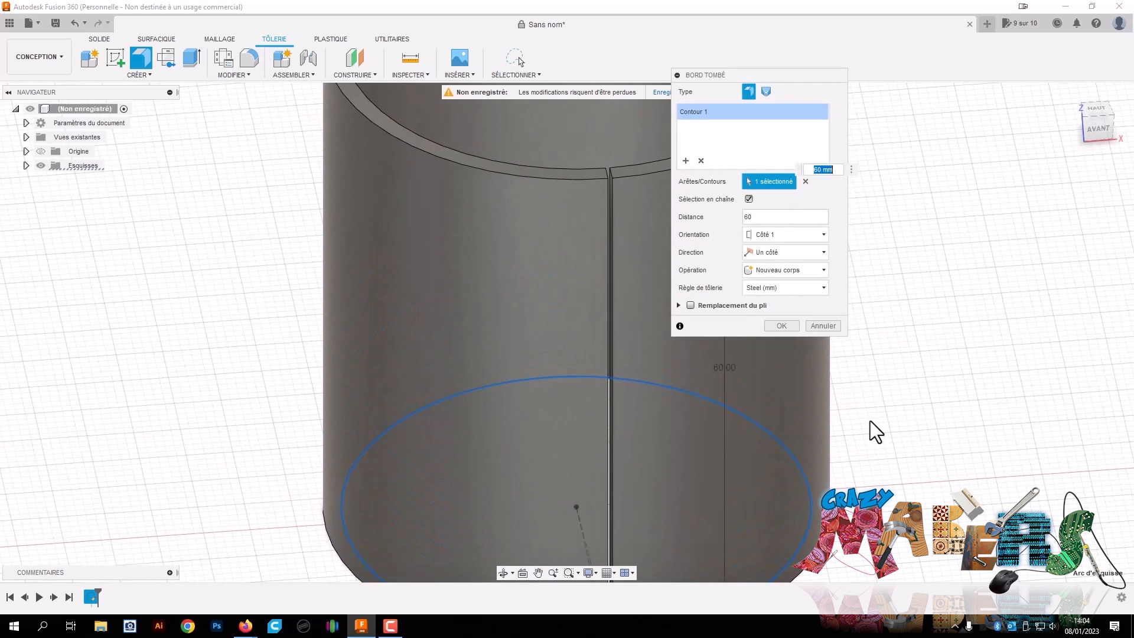
{"action": "left_click", "coordinate": [768, 234]}
{"action": "left_click", "coordinate": [766, 263]}
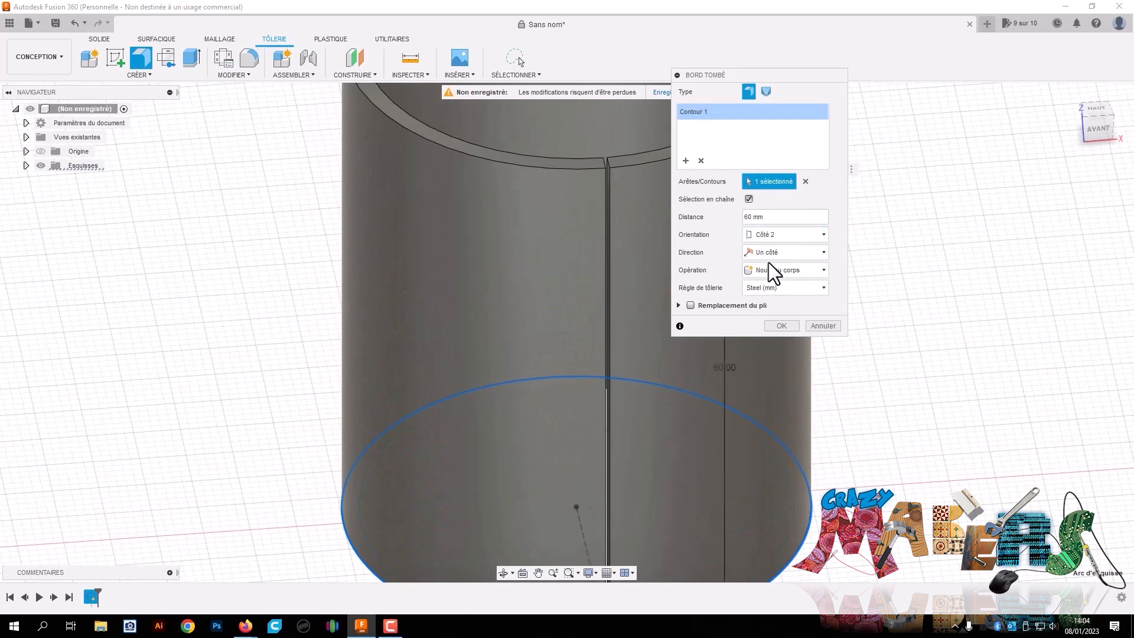
{"action": "middle_click_drag", "start_coordinate": [870, 413], "coordinate": [860, 342]}
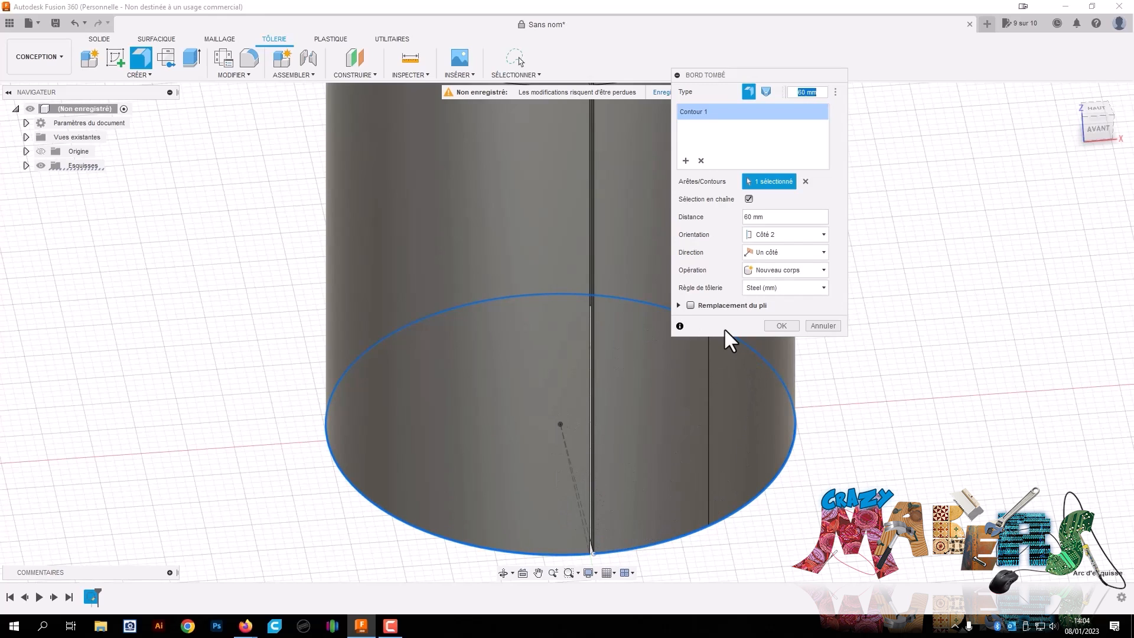
{"action": "left_click", "coordinate": [786, 325]}
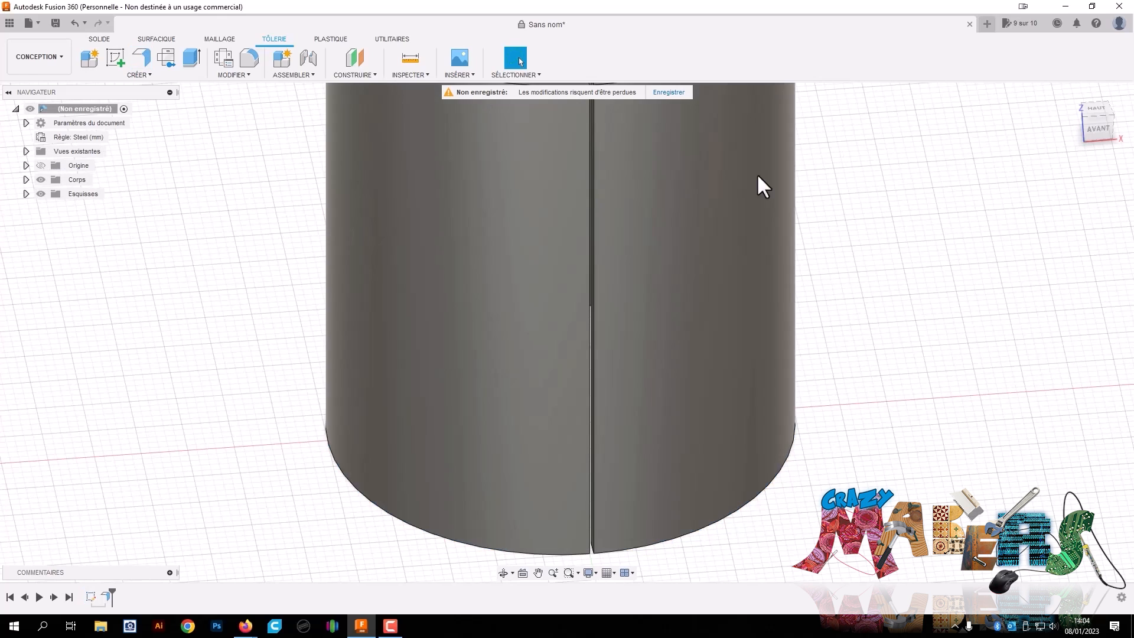
Extrude the narrow face on the right side of the cylinder's slit by 0.1 mm, joined to the body
{"action": "left_click", "coordinate": [1094, 122]}
{"action": "scroll", "coordinate": [650, 250], "scroll_direction": "up", "scroll_amount": 5}
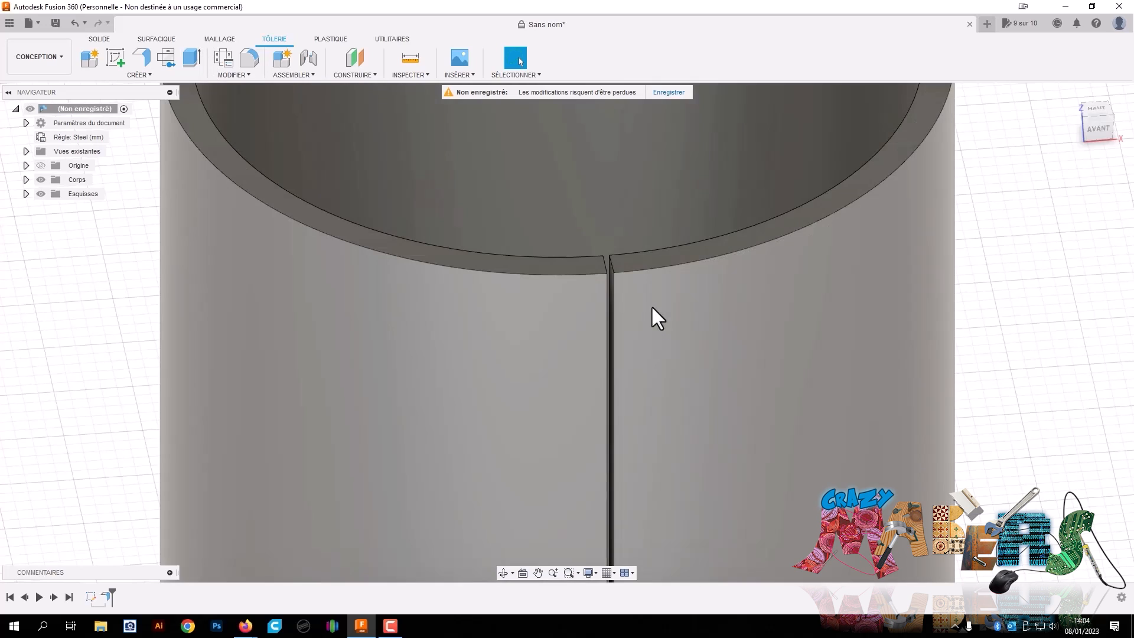
{"action": "scroll", "coordinate": [611, 278], "scroll_direction": "up", "scroll_amount": 3}
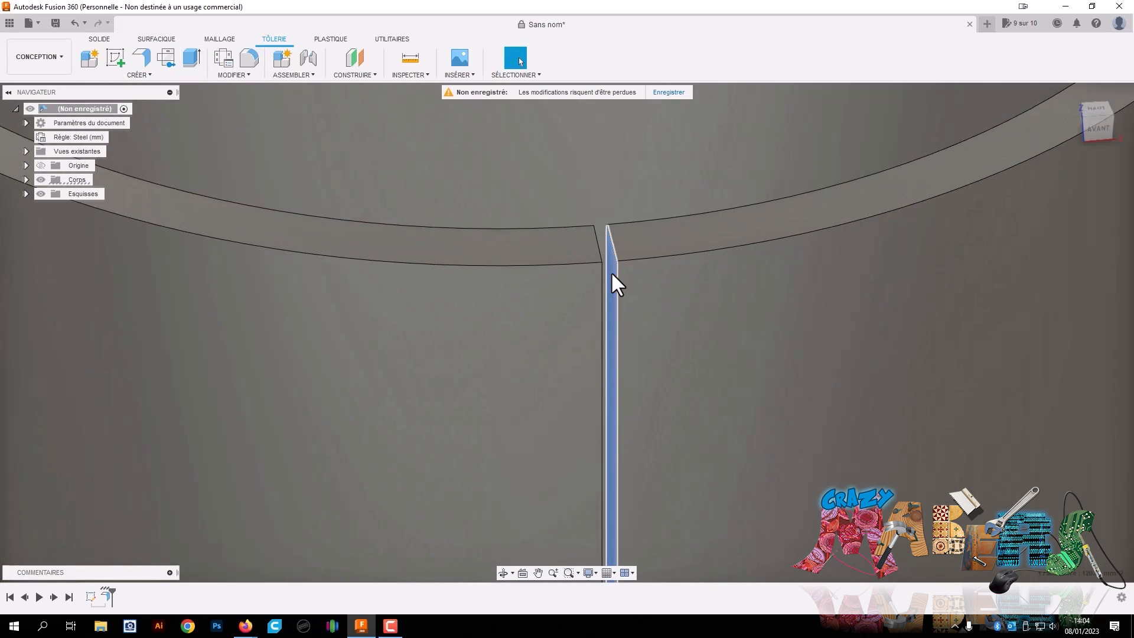
{"action": "key", "text": "e"}
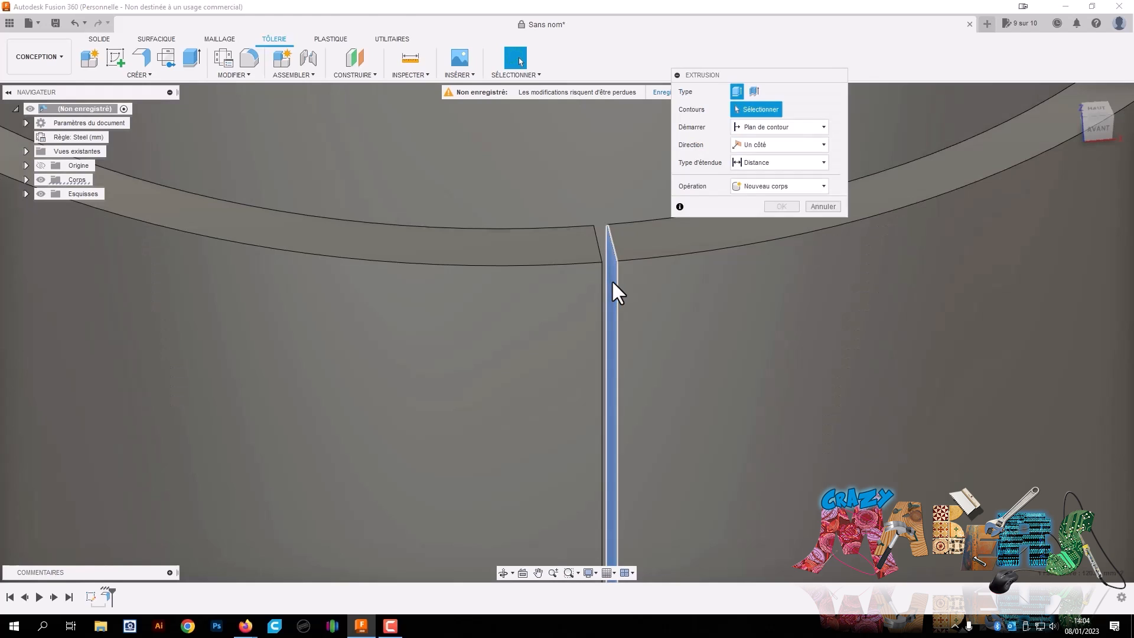
{"action": "left_click", "coordinate": [612, 283]}
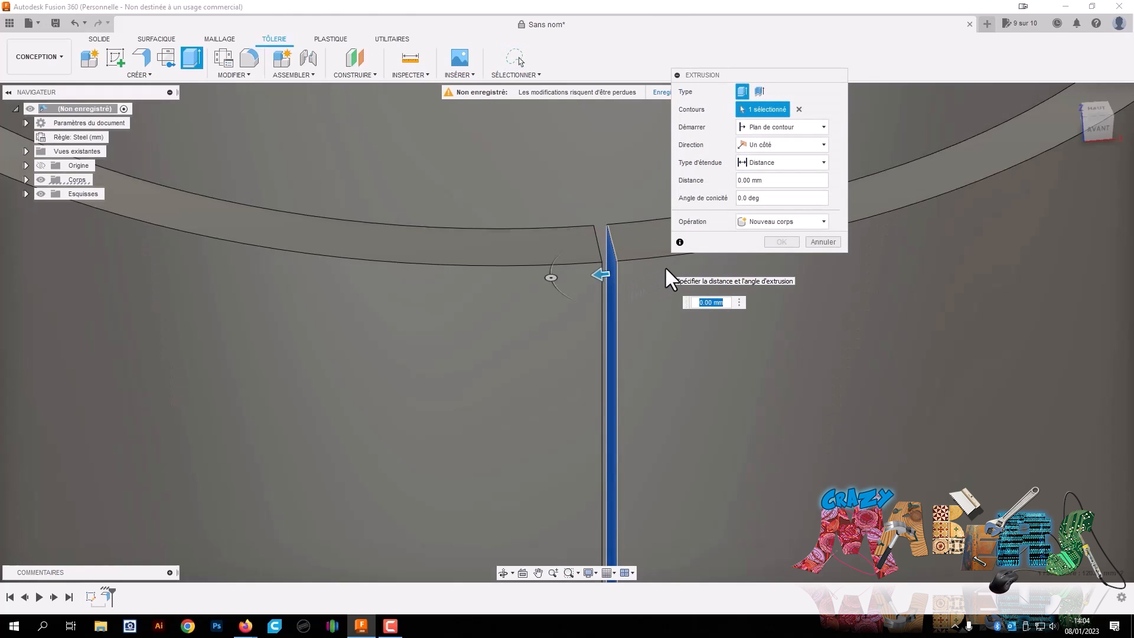
{"action": "type", "text": "0.1"}
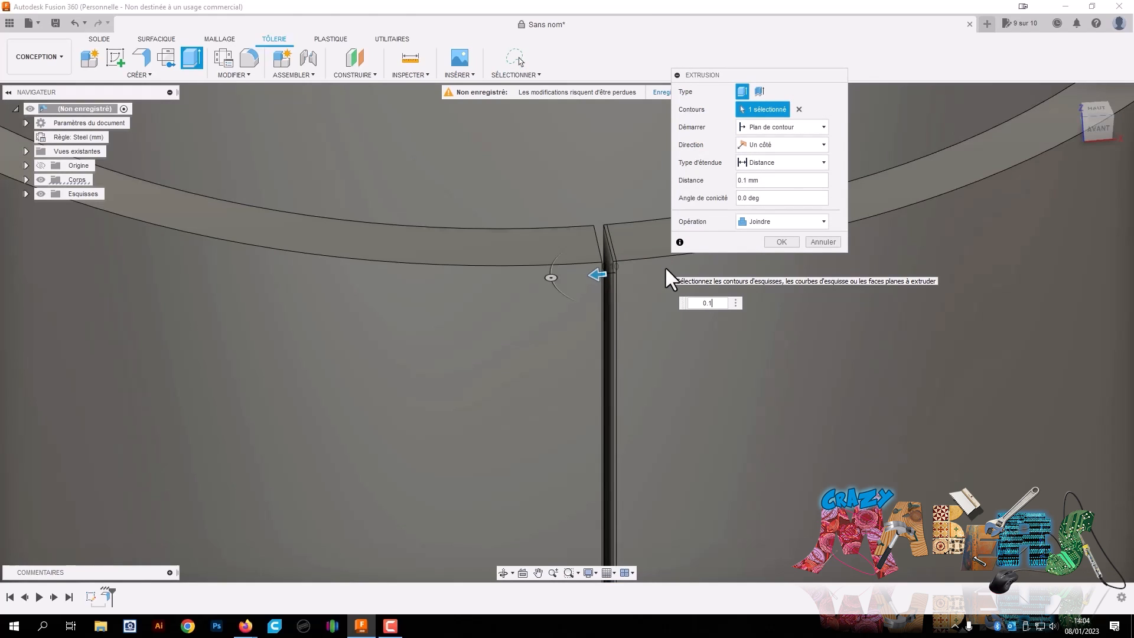
{"action": "key", "text": "Return"}
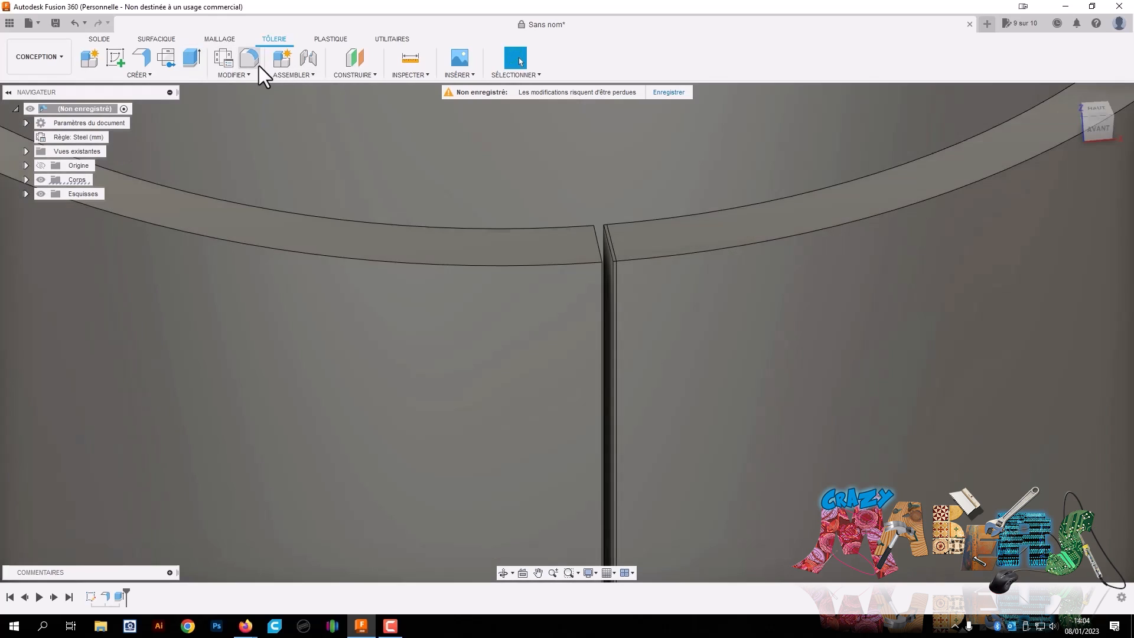
Unfold the cylinder (Déplier) with the narrow face beside the slit as fixed entity and the curved outer face as the bend
{"action": "left_click", "coordinate": [247, 76]}
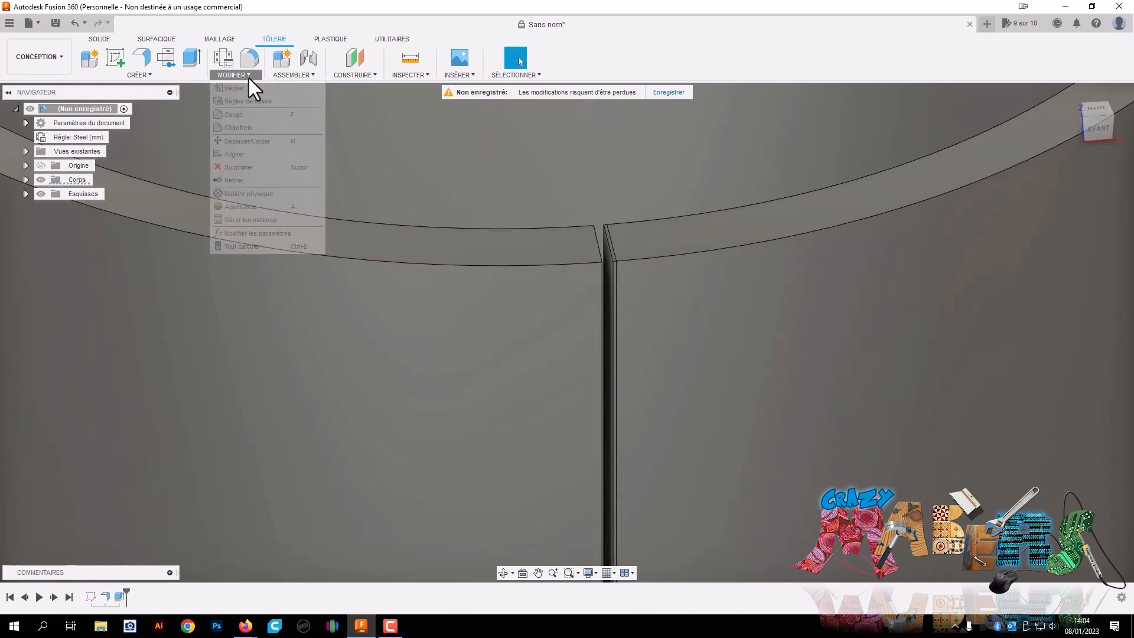
{"action": "left_click", "coordinate": [246, 87]}
{"action": "scroll", "coordinate": [585, 240], "scroll_direction": "up", "scroll_amount": 3}
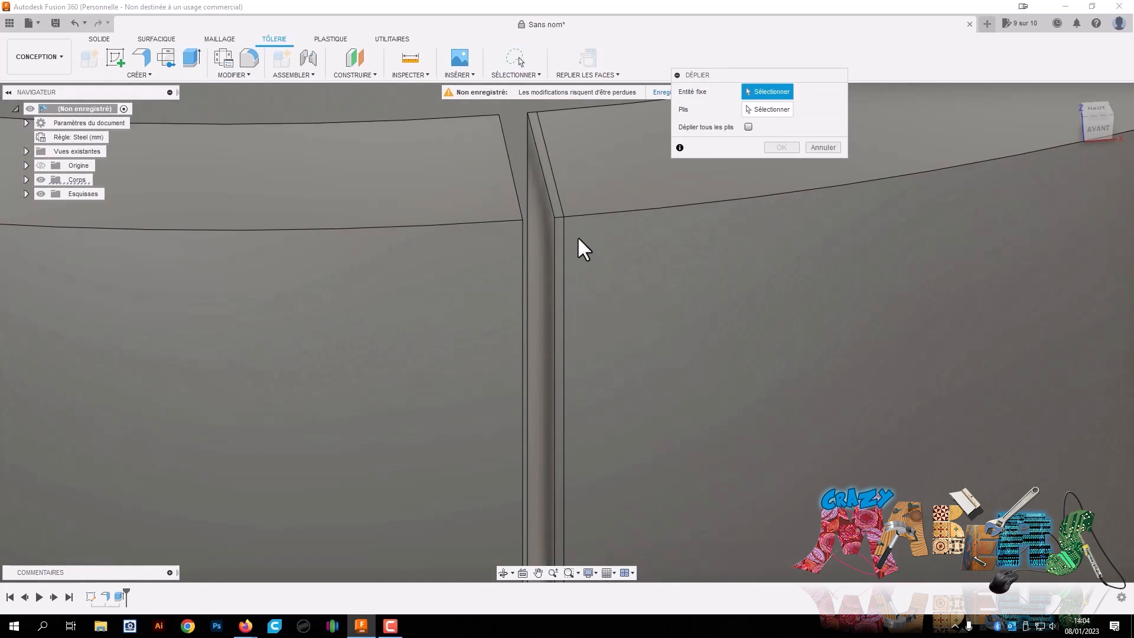
{"action": "left_click", "coordinate": [595, 256]}
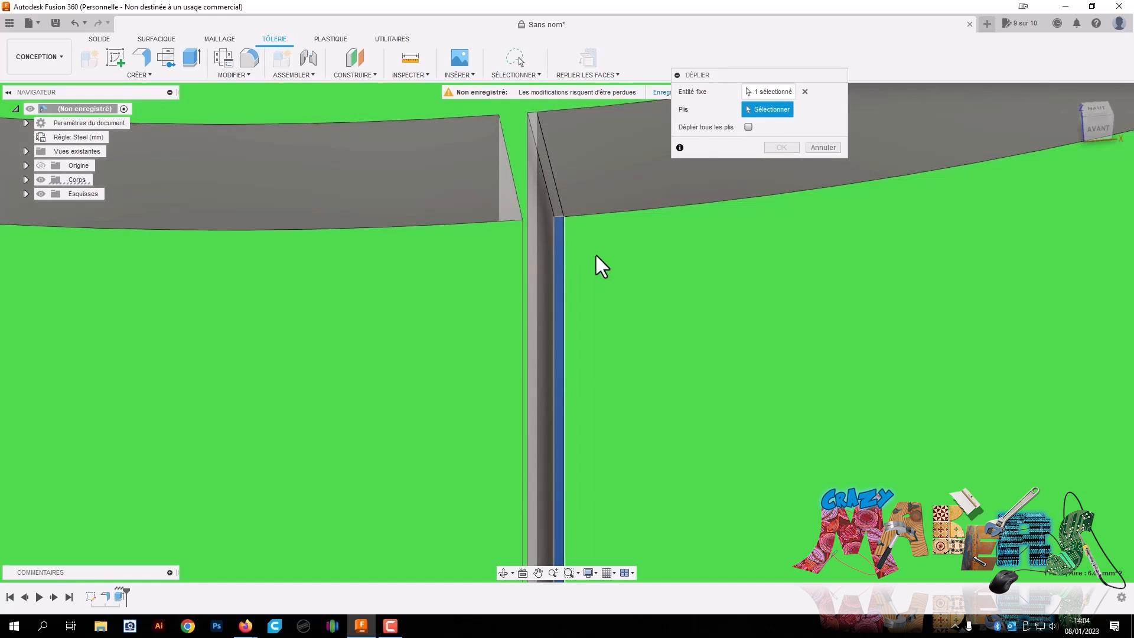
{"action": "left_click", "coordinate": [625, 254]}
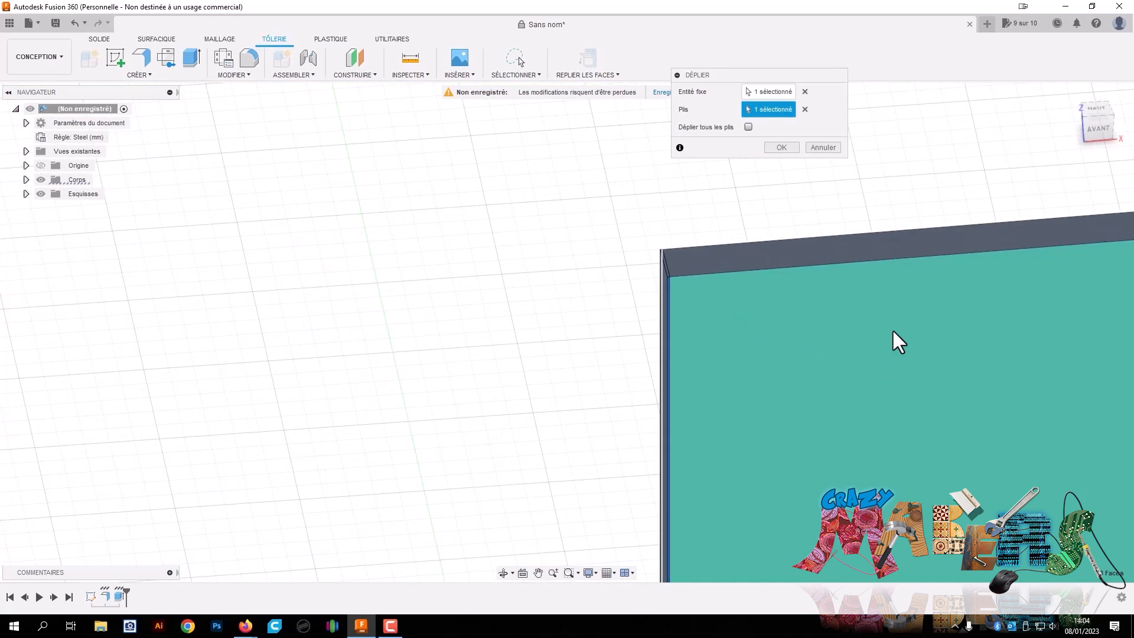
{"action": "middle_click_drag", "start_coordinate": [894, 332], "coordinate": [516, 259]}
{"action": "scroll", "coordinate": [754, 373], "scroll_direction": "down", "scroll_amount": 5}
{"action": "middle_click_drag", "start_coordinate": [754, 372], "coordinate": [366, 266]}
{"action": "scroll", "coordinate": [720, 183], "scroll_direction": "down", "scroll_amount": 1}
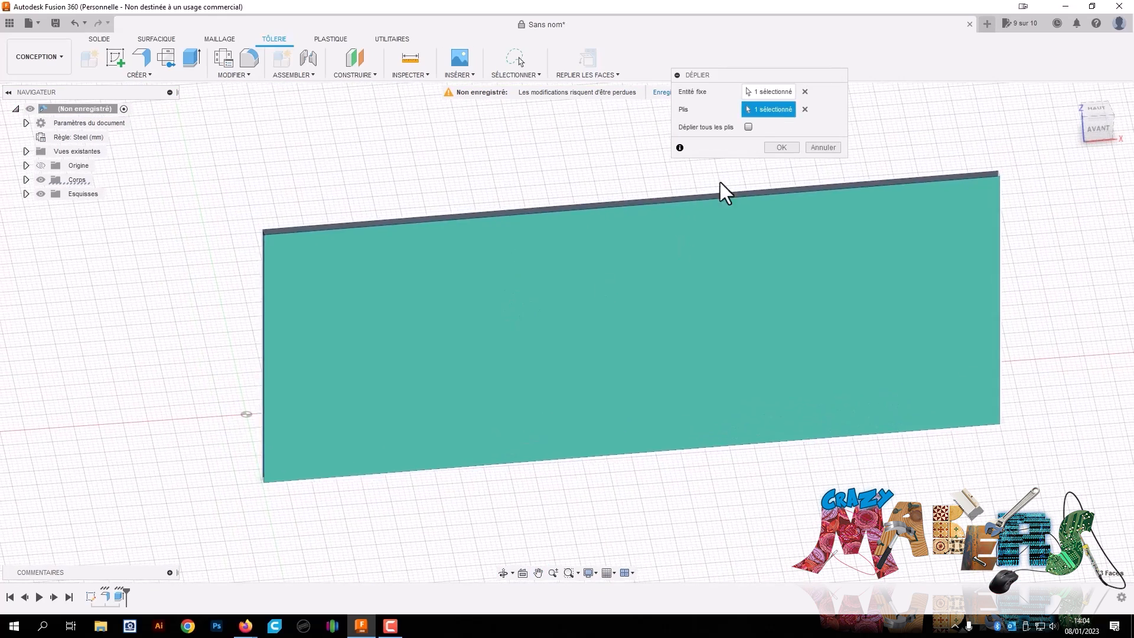
{"action": "left_click", "coordinate": [781, 147]}
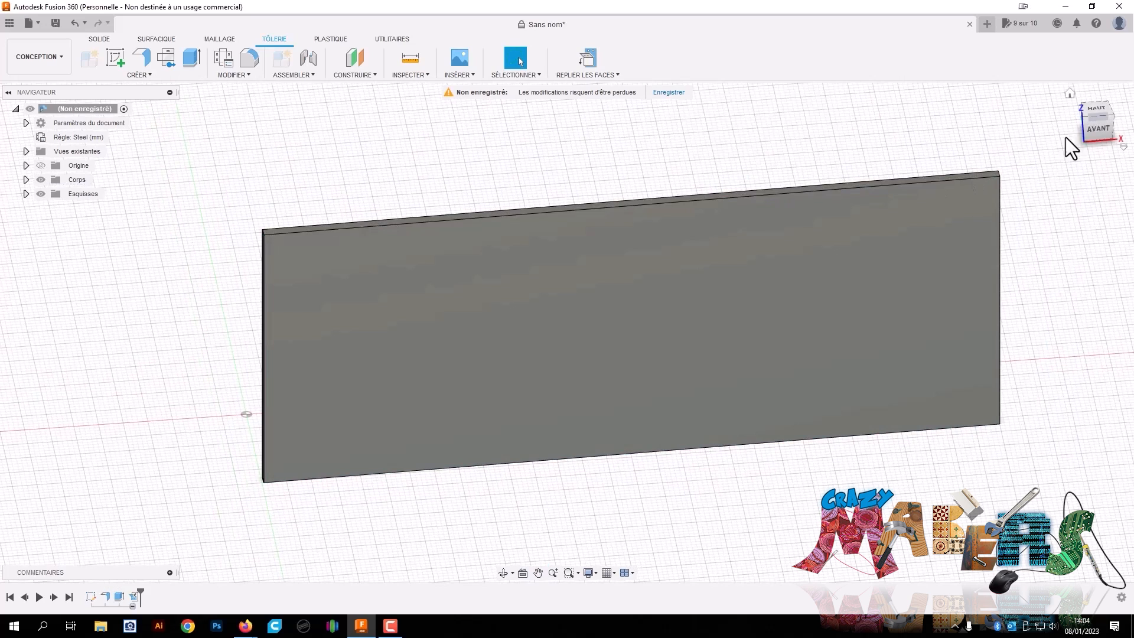
Start a sketch on the large front face of the unfolded sheet, viewed from the front
{"action": "left_click", "coordinate": [1097, 127]}
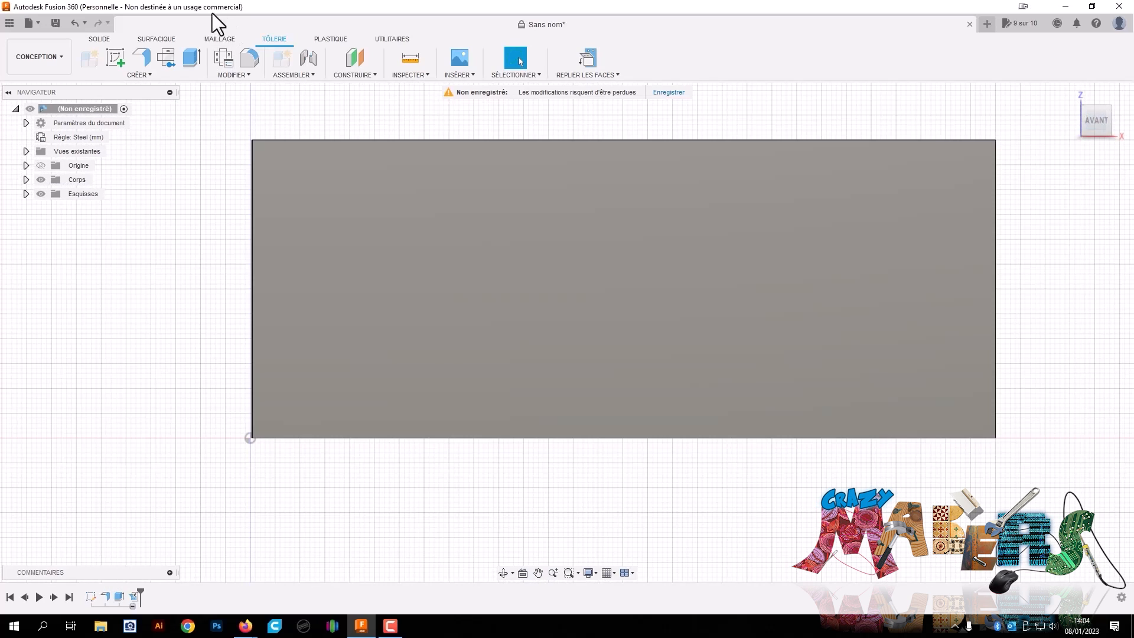
{"action": "left_click", "coordinate": [123, 58]}
{"action": "left_click", "coordinate": [480, 264]}
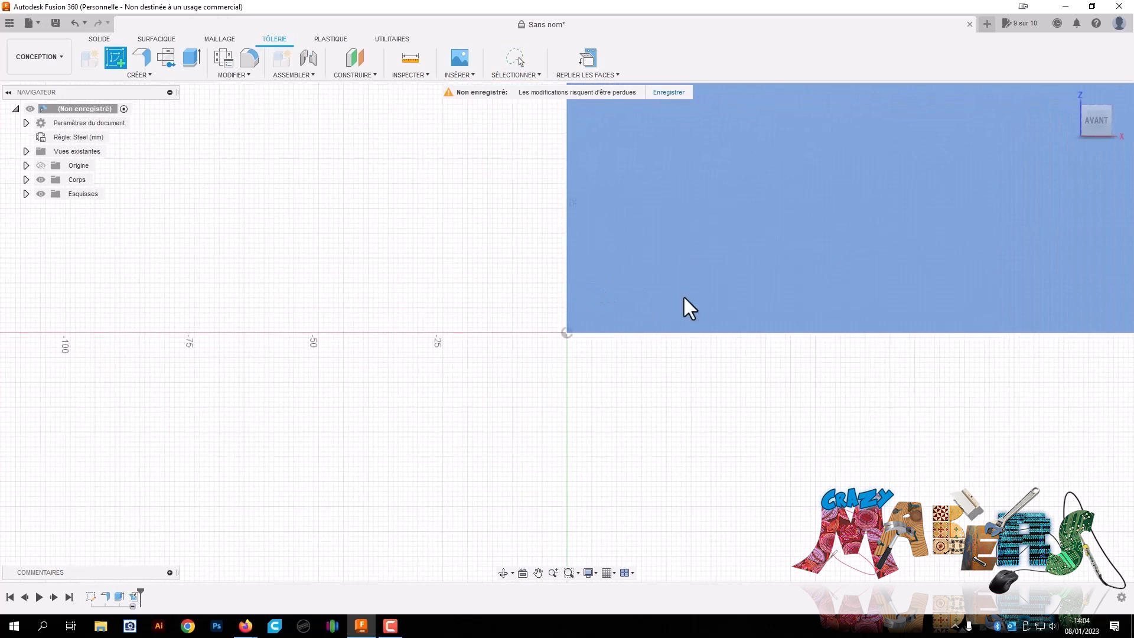
{"action": "middle_click_drag", "start_coordinate": [465, 404], "coordinate": [335, 453]}
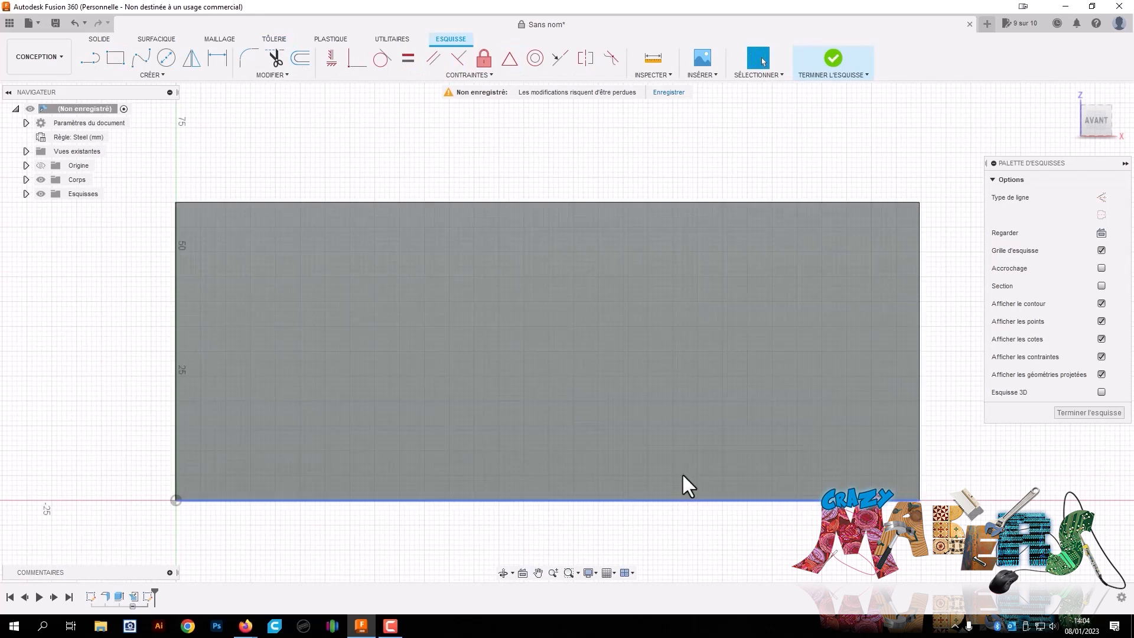
Draw a sketch text frame covering most of the sheet's front face, leaving a small margin all around
{"action": "left_click", "coordinate": [164, 75]}
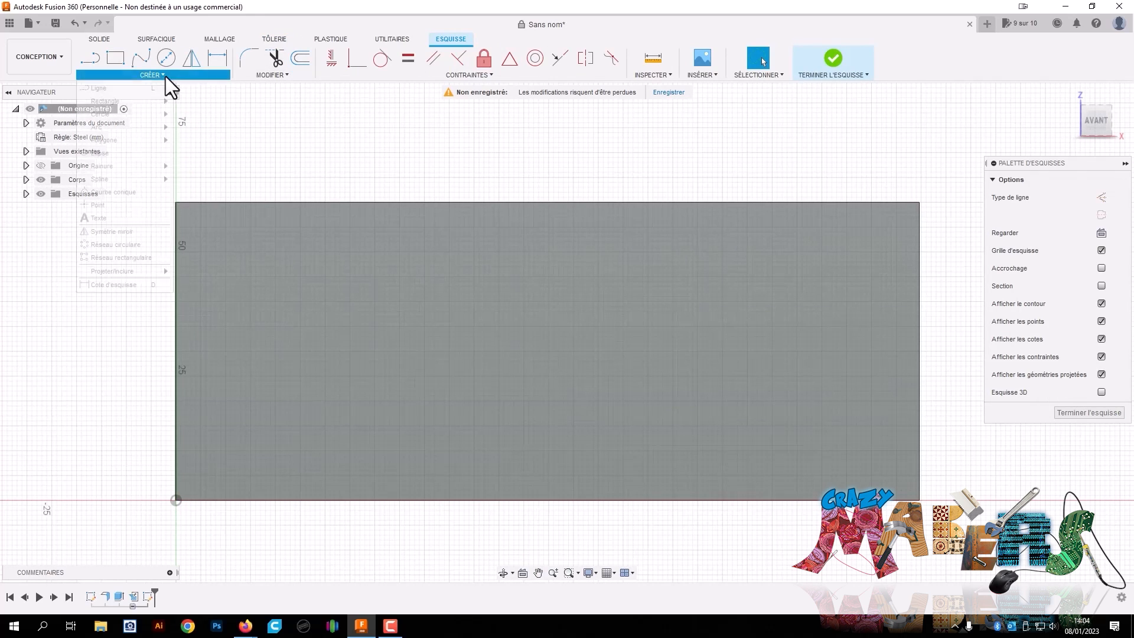
{"action": "left_click", "coordinate": [88, 219]}
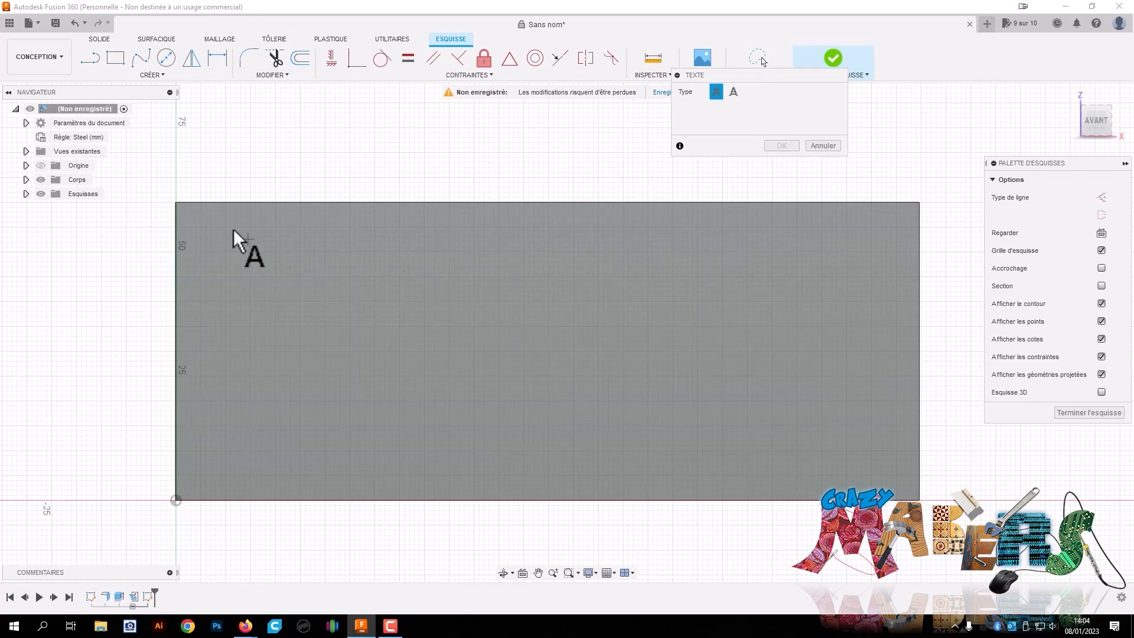
{"action": "left_click", "coordinate": [201, 227]}
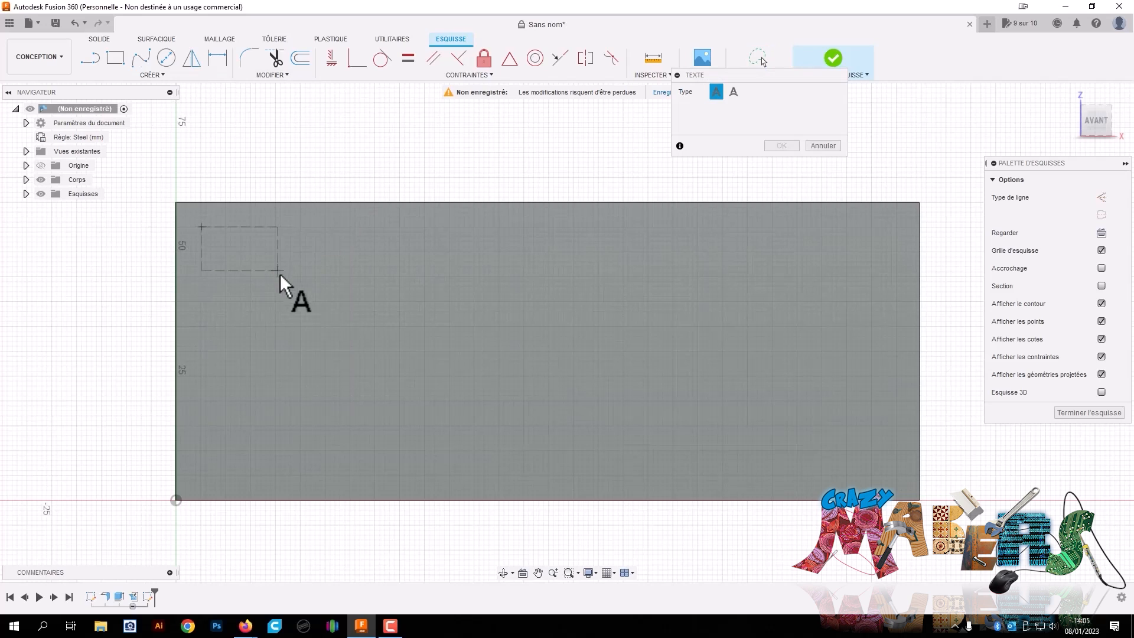
{"action": "left_click", "coordinate": [891, 477]}
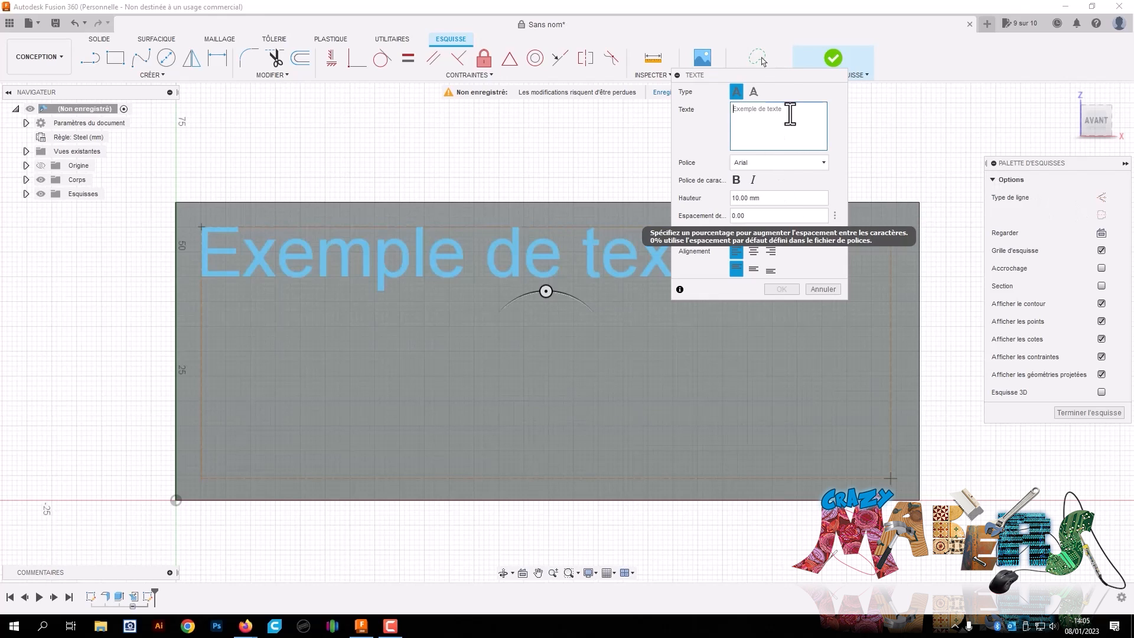
Fill the frame with the Lorem Ipsum paragraph ending in "make a type specimen book." at a text height of 5.1 mm
{"action": "type", "text": "Lorem Ipsum is simply dummy text of the printing and typesetting industry. Lorem Ipsum has been the industry's standard dummy text ever since the 1500s, when an unknown printer took a galley of type and scrambled it to make a type specimen book."}
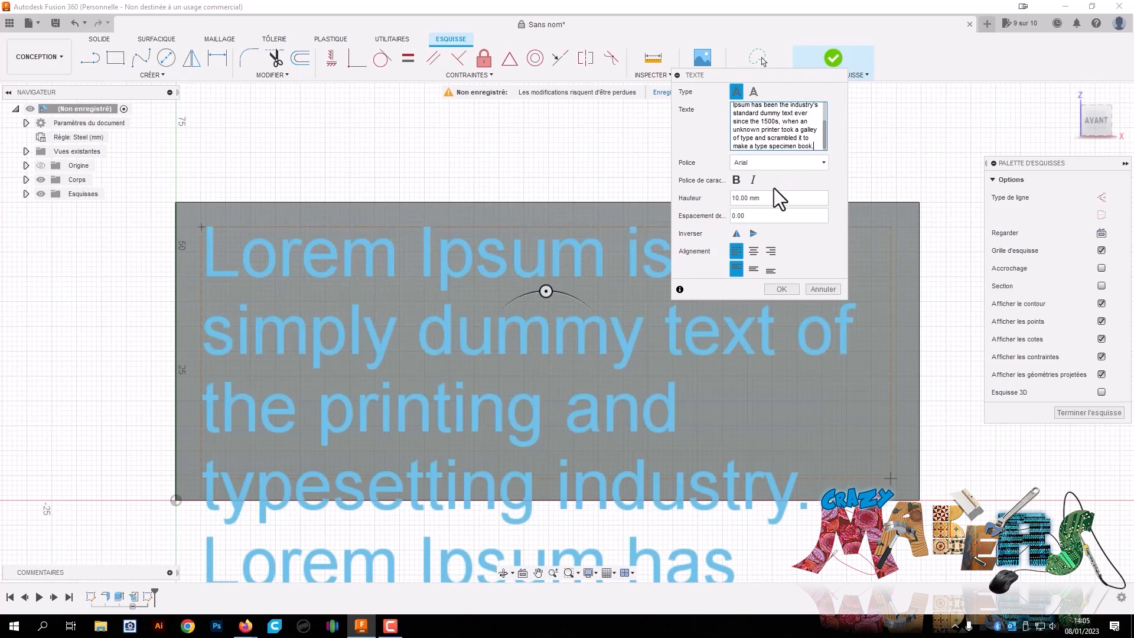
{"action": "left_click_drag", "start_coordinate": [778, 198], "coordinate": [647, 183]}
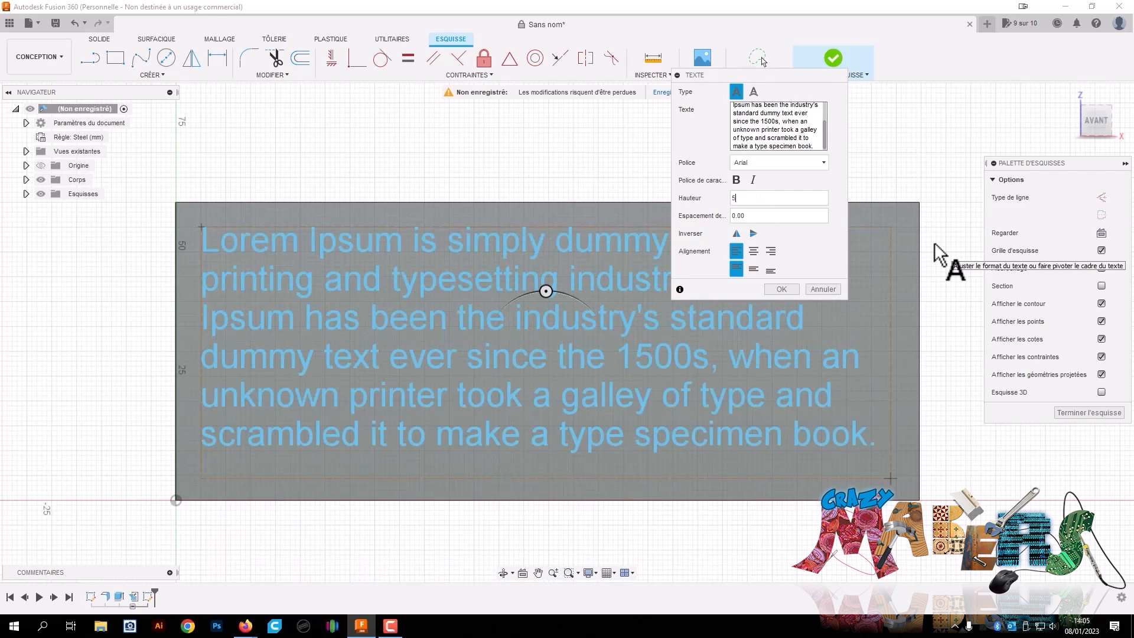
{"action": "type", "text": "5.2"}
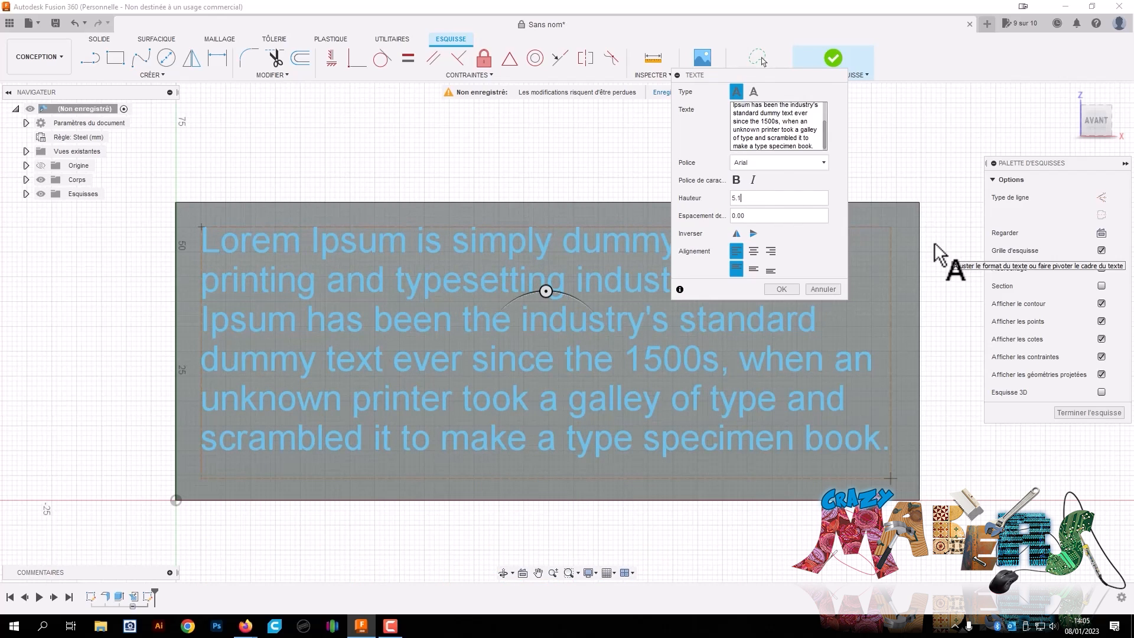
{"action": "left_click", "coordinate": [795, 288]}
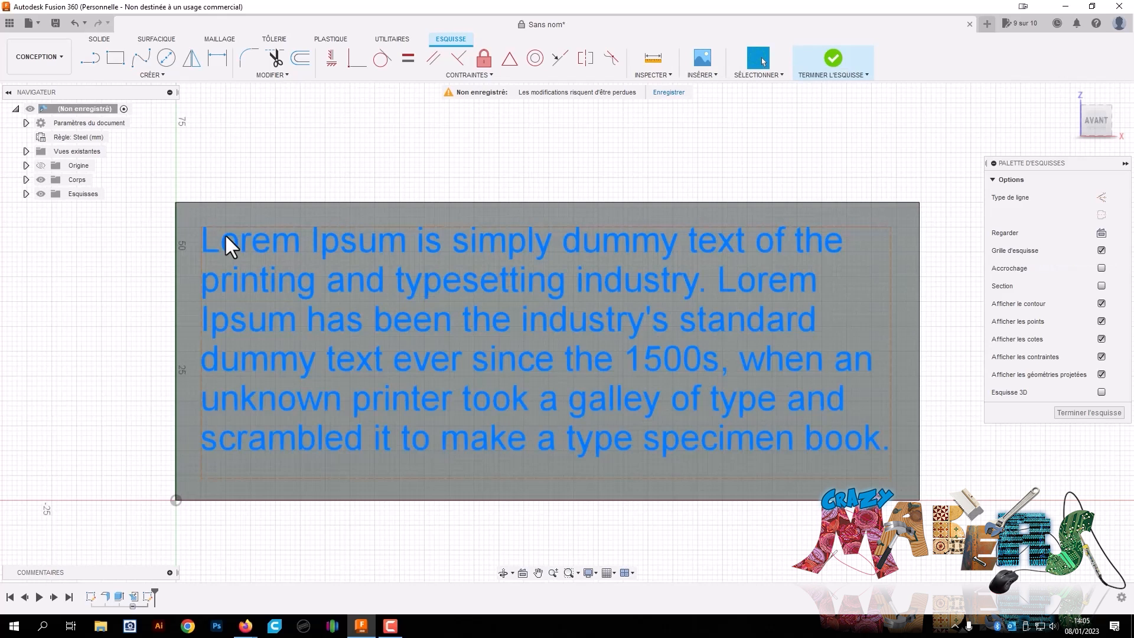
Shift the text frame's upper-left corner and upper edge slightly inward to centre the text on the sheet, and finish the sketch
{"action": "left_click_drag", "start_coordinate": [200, 227], "coordinate": [204, 232]}
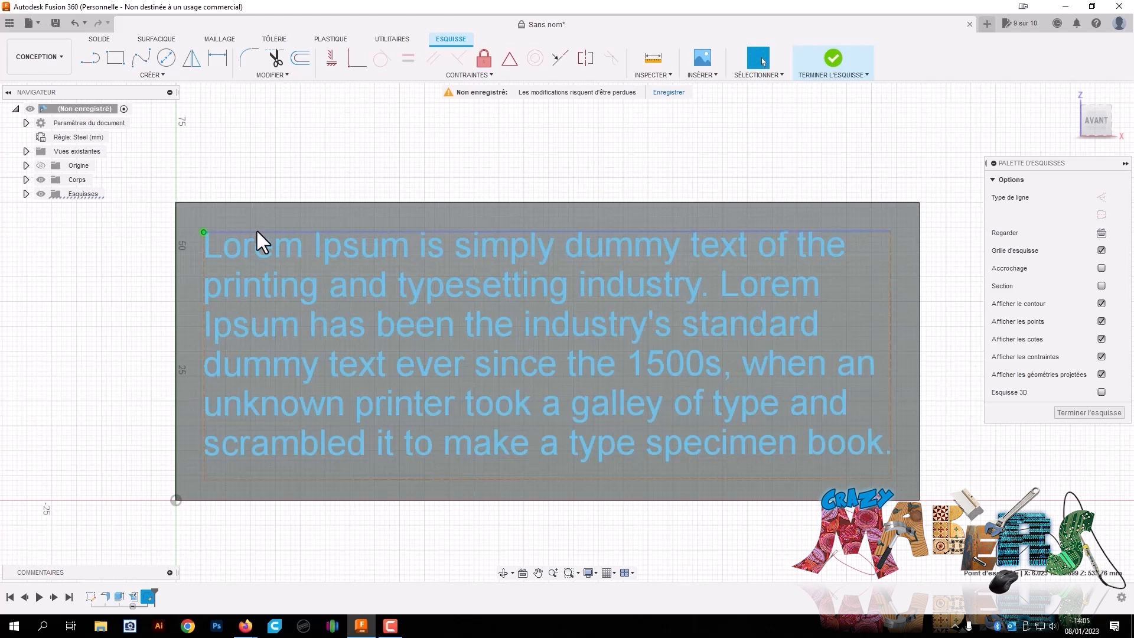
{"action": "left_click_drag", "start_coordinate": [257, 229], "coordinate": [270, 240]}
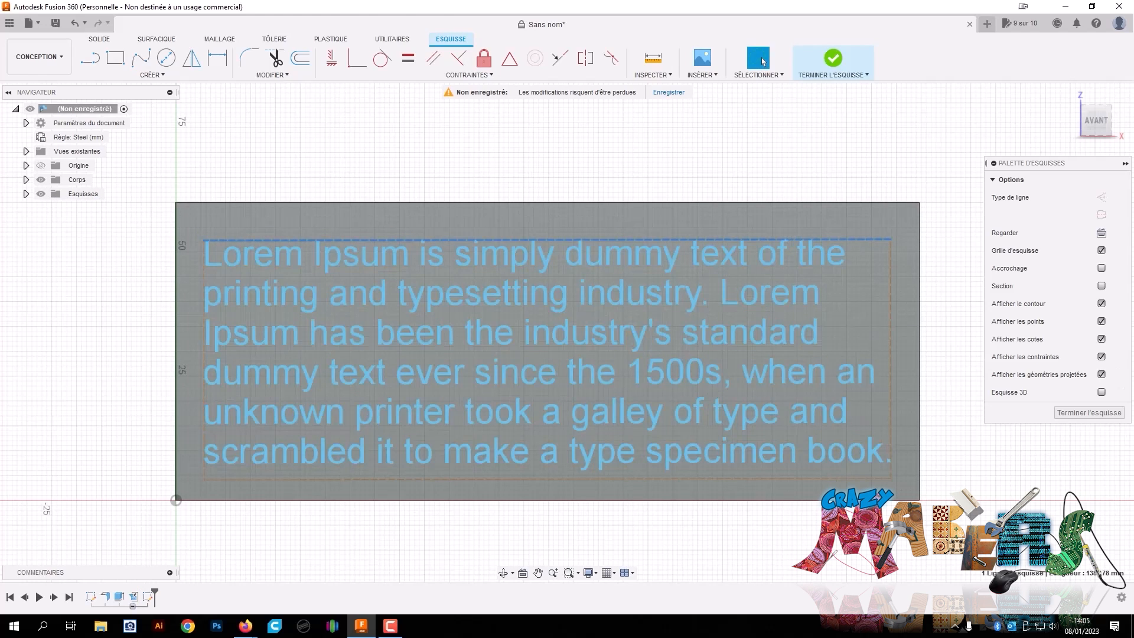
{"action": "left_click", "coordinate": [1090, 412]}
Extrude the sketch text 1 mm from the sheet with the Joindre operation
{"action": "left_click", "coordinate": [775, 354]}
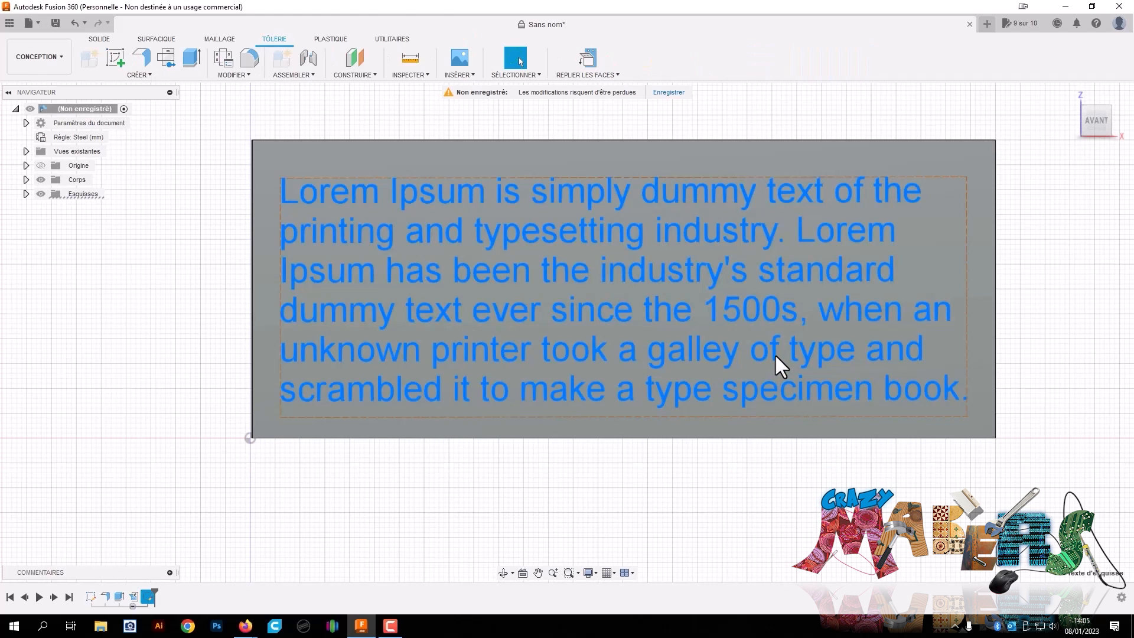
{"action": "key", "text": "e"}
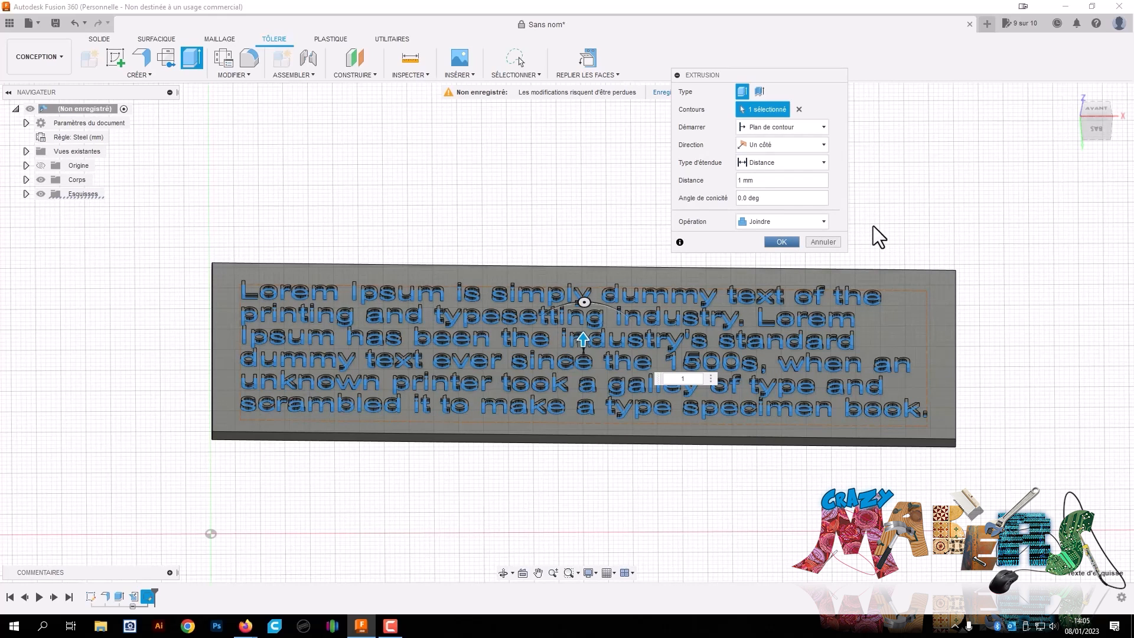
{"action": "key", "text": "Return"}
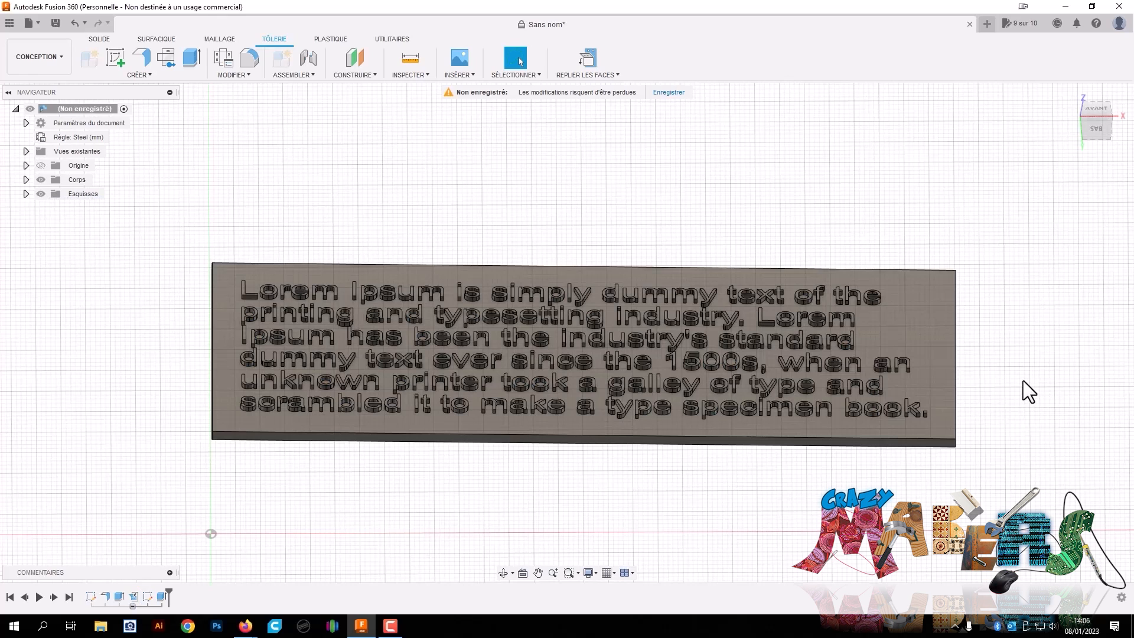
Refold the sheet with its raised text into a cylinder, leaving the Pli command without creating a bend
{"action": "mouse_move", "coordinate": [1096, 132]}
{"action": "left_mouse_down"}
{"action": "mouse_move", "coordinate": [1080, 159]}
{"action": "mouse_move", "coordinate": [1082, 183]}
{"action": "mouse_move", "coordinate": [1091, 181]}
{"action": "mouse_move", "coordinate": [1074, 188]}
{"action": "left_mouse_up"}
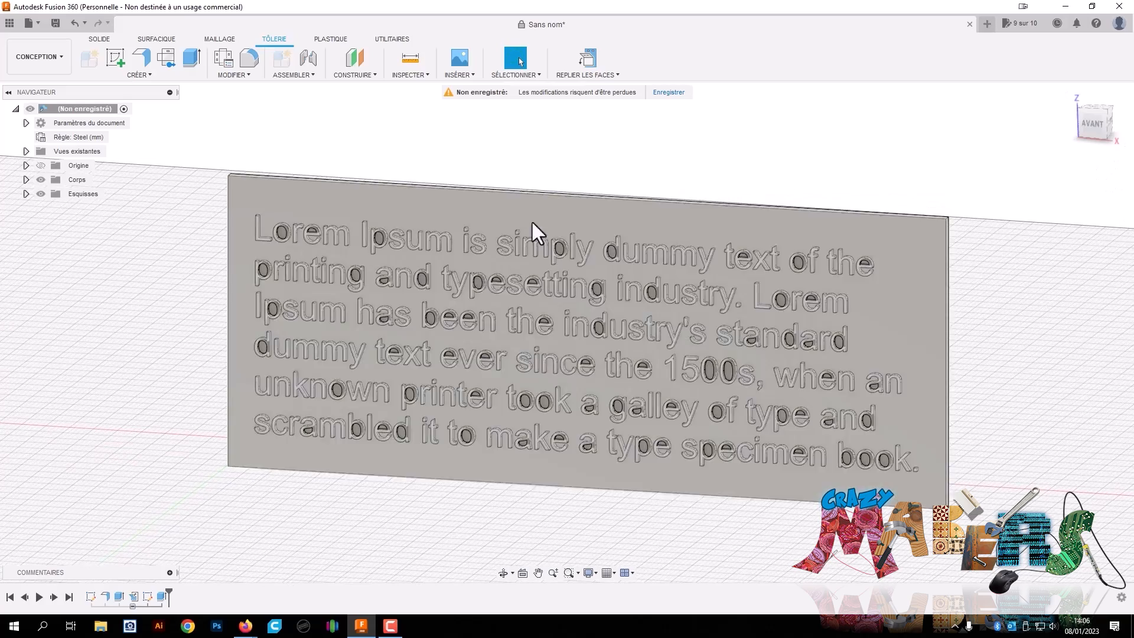
{"action": "left_click_drag", "start_coordinate": [1094, 118], "coordinate": [1112, 120]}
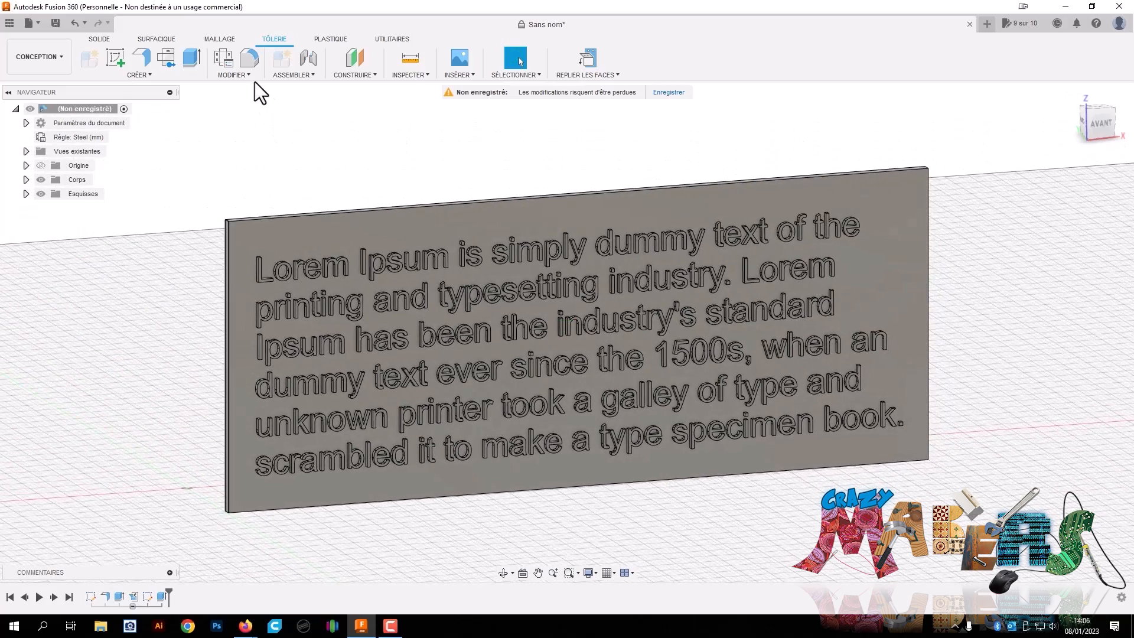
{"action": "left_click", "coordinate": [140, 75]}
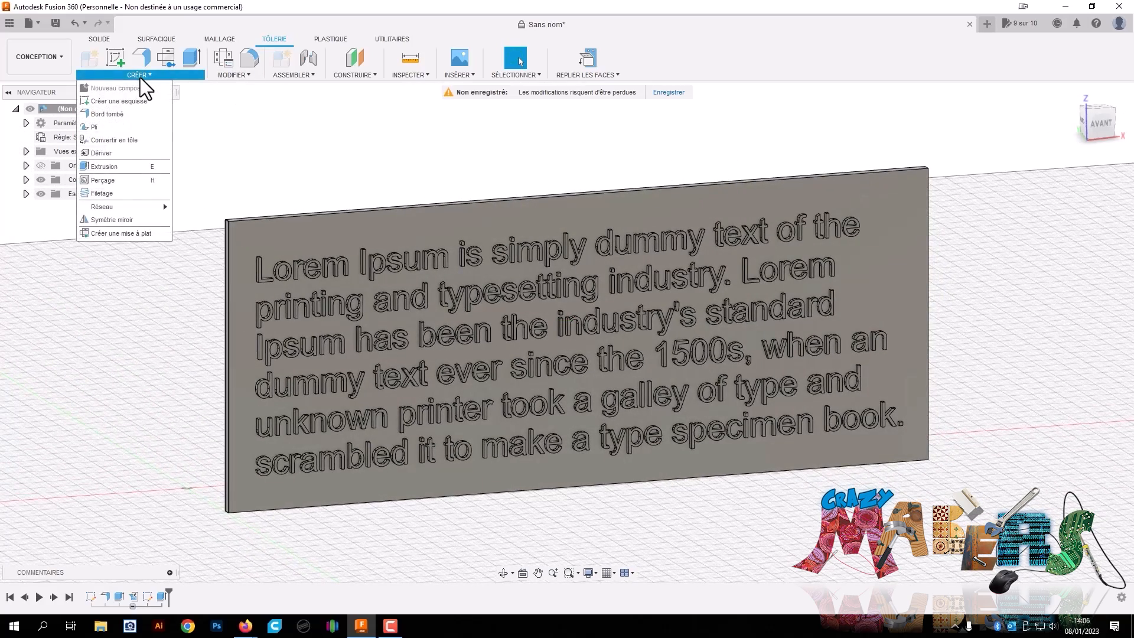
{"action": "left_click", "coordinate": [115, 128]}
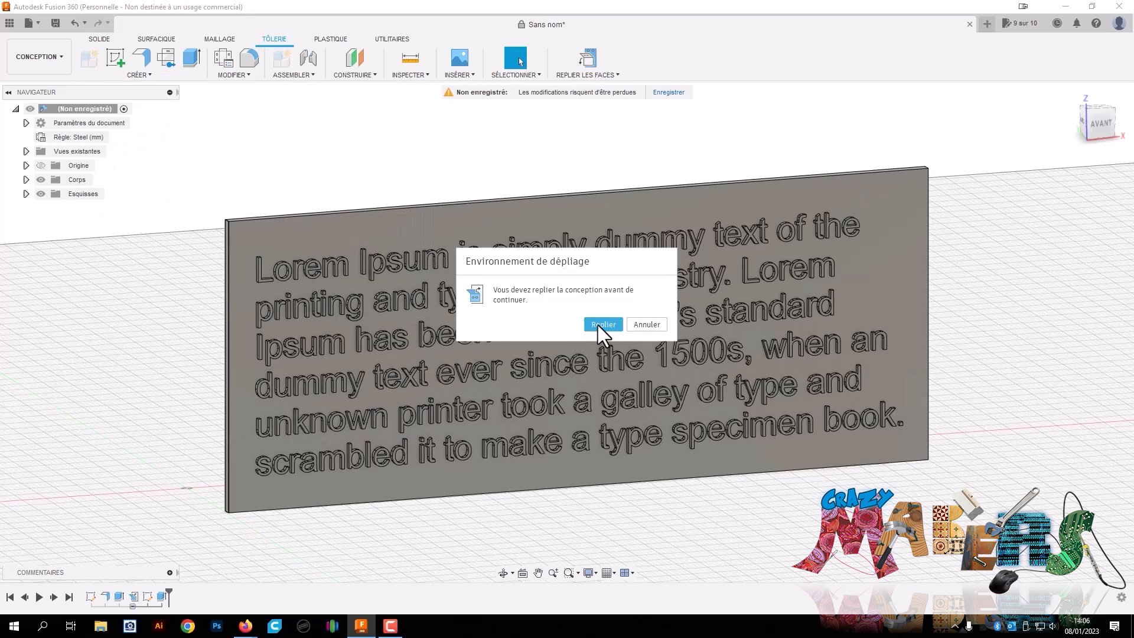
{"action": "left_click", "coordinate": [601, 325]}
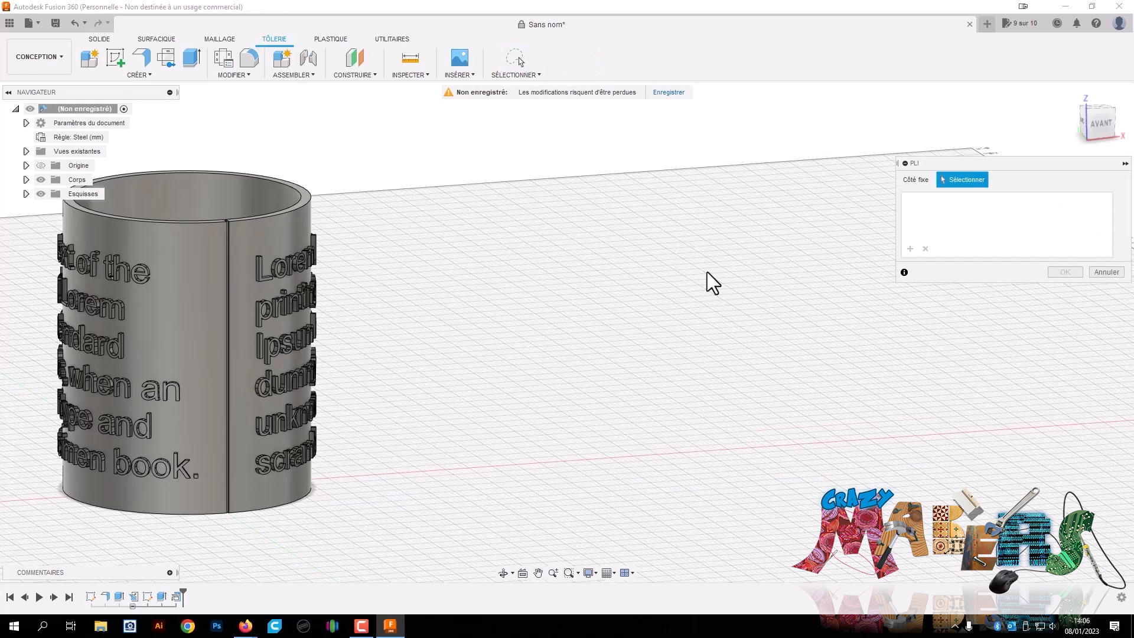
{"action": "left_click", "coordinate": [1105, 272]}
Inspect the wrapped text around the cylinder and start a solid sketch on the horizontal origin plane, viewed from above
{"action": "middle_click_drag", "start_coordinate": [517, 316], "coordinate": [702, 299]}
{"action": "mouse_move", "coordinate": [1104, 121]}
{"action": "left_mouse_down"}
{"action": "mouse_move", "coordinate": [1131, 113]}
{"action": "mouse_move", "coordinate": [1132, 132]}
{"action": "mouse_move", "coordinate": [1128, 116]}
{"action": "mouse_move", "coordinate": [1082, 136]}
{"action": "mouse_move", "coordinate": [1108, 141]}
{"action": "left_mouse_up"}
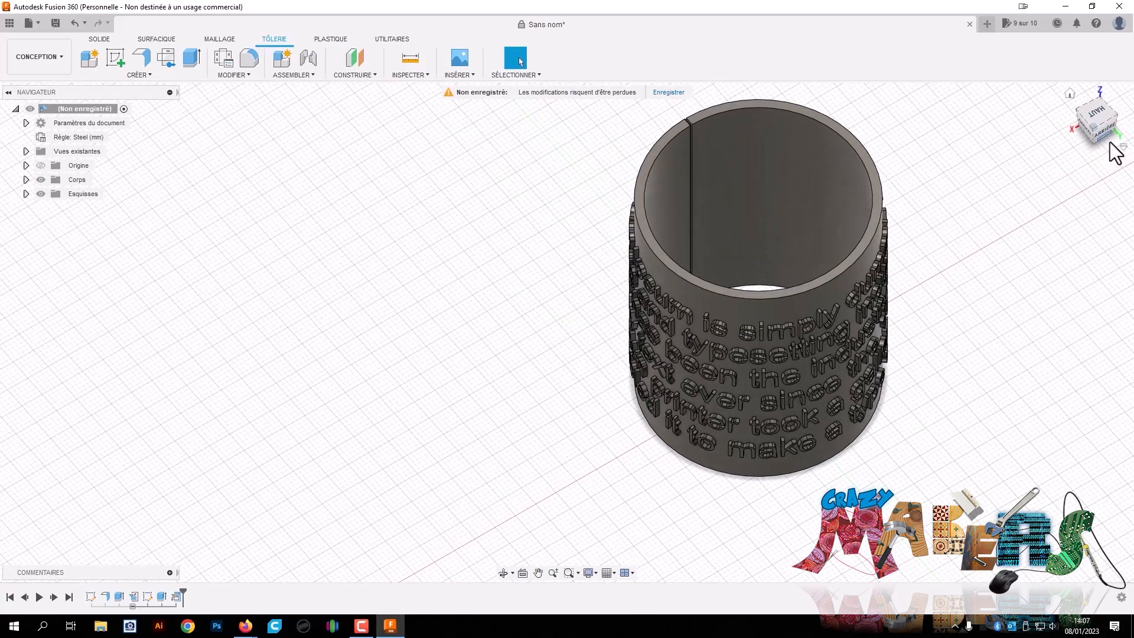
{"action": "left_click", "coordinate": [1098, 113]}
{"action": "middle_click_drag", "start_coordinate": [794, 377], "coordinate": [563, 269]}
{"action": "scroll", "coordinate": [593, 258], "scroll_direction": "up", "scroll_amount": 3}
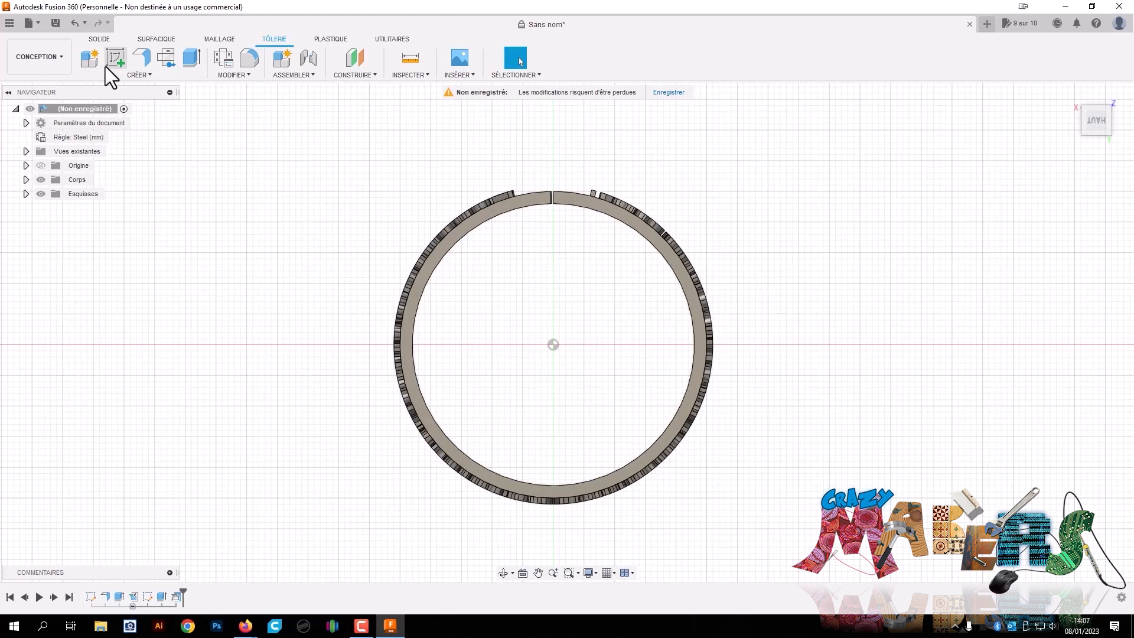
{"action": "left_click", "coordinate": [102, 39]}
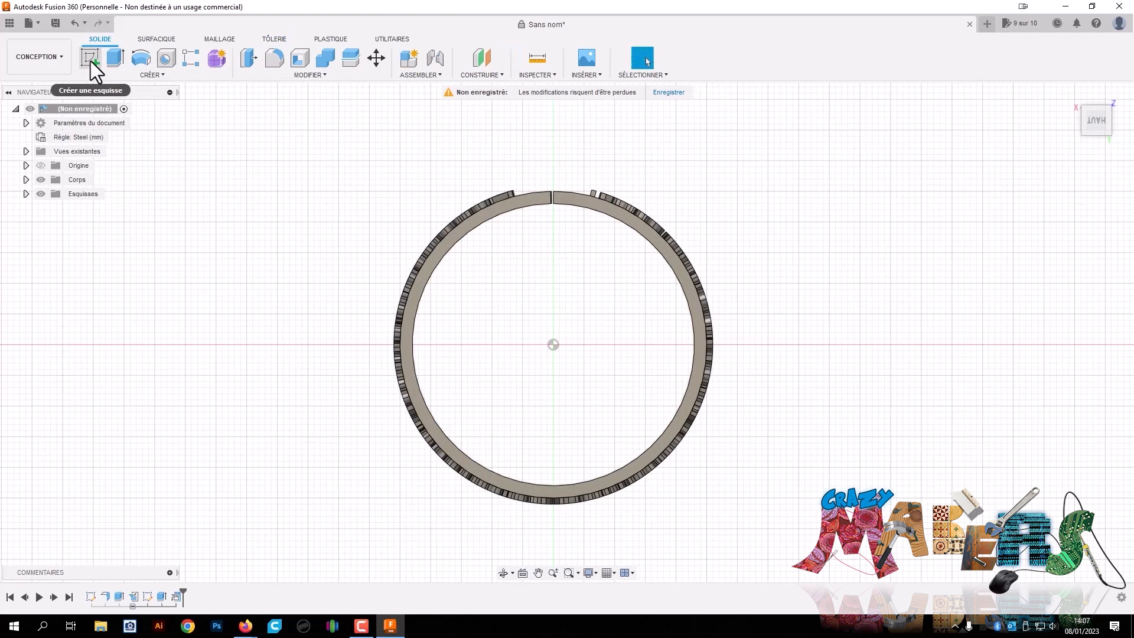
{"action": "left_click", "coordinate": [89, 58]}
{"action": "left_click", "coordinate": [520, 368]}
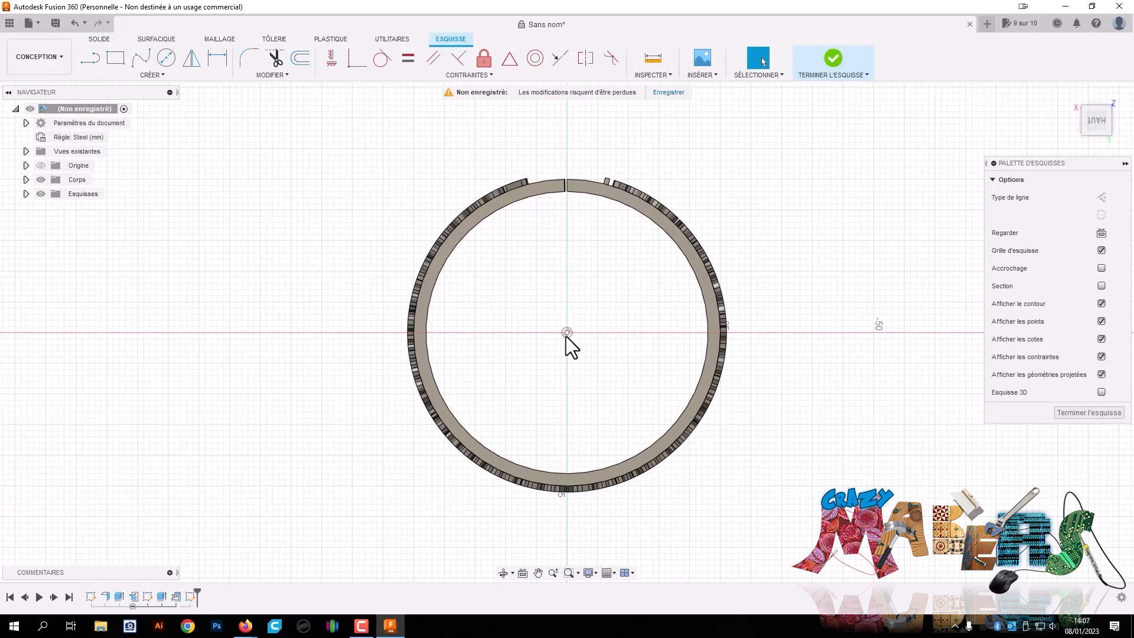
Project the cylinder's outer circular edge into the sketch with the projection link on
{"action": "key", "text": "c"}
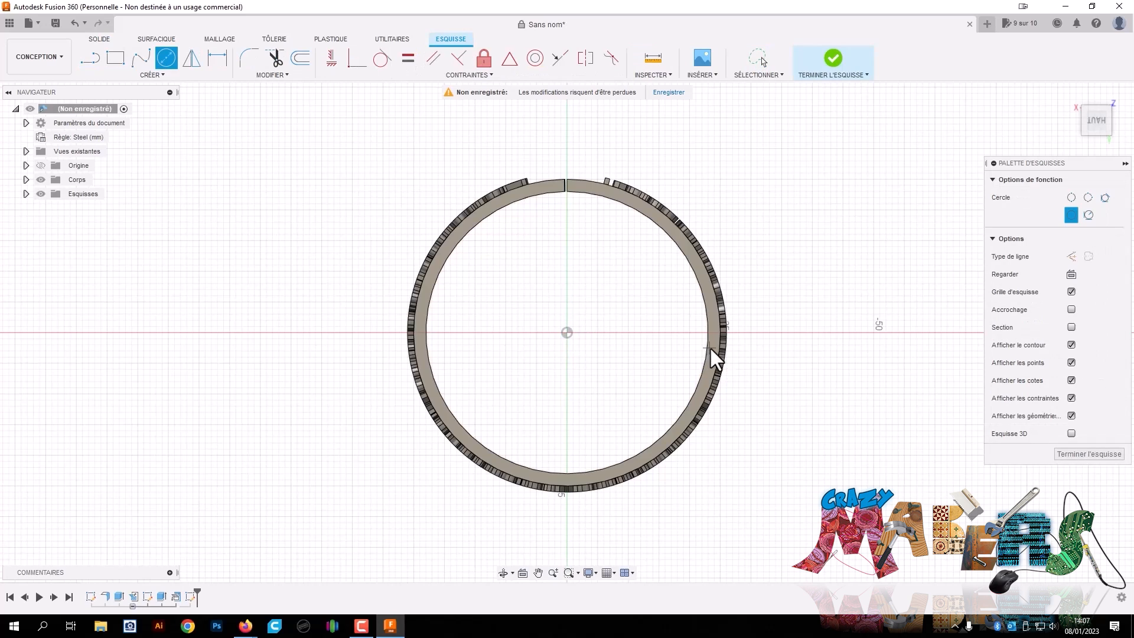
{"action": "key", "text": "Escape"}
{"action": "key", "text": "p"}
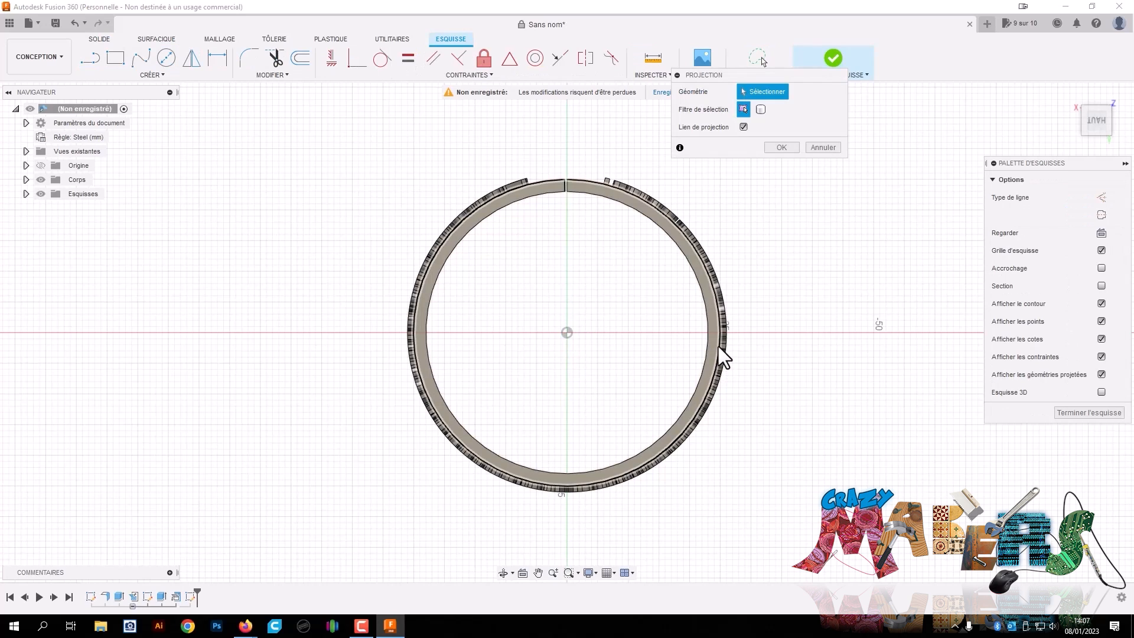
{"action": "left_click", "coordinate": [718, 346]}
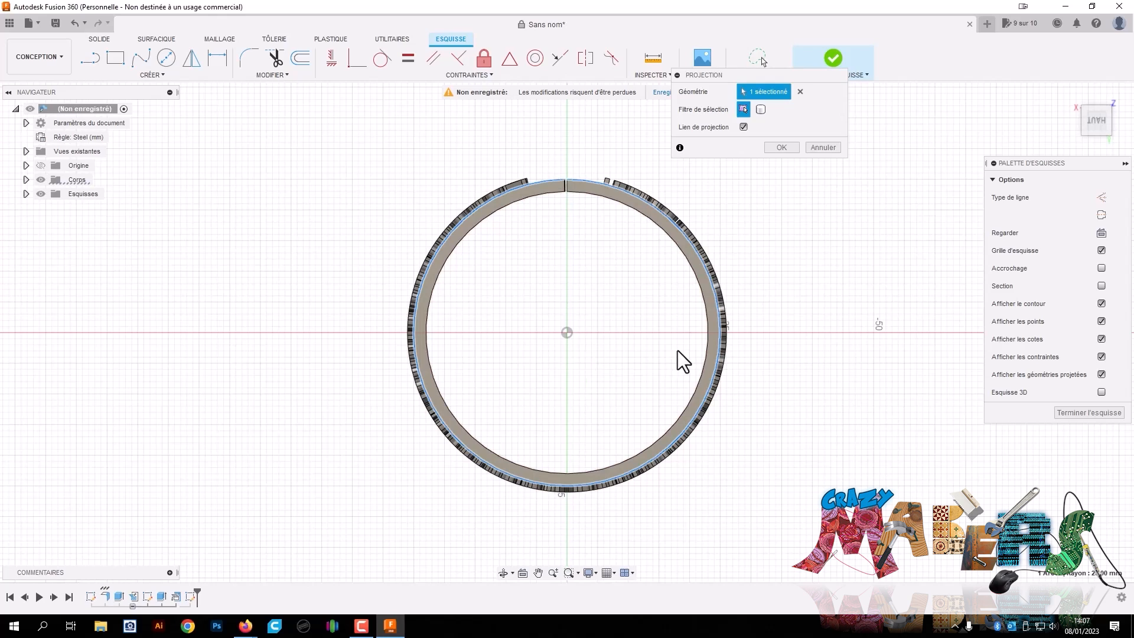
{"action": "key", "text": "Return"}
Draw a circle centred on the origin that matches the projected outer edge and finish the sketch
{"action": "key", "text": "c"}
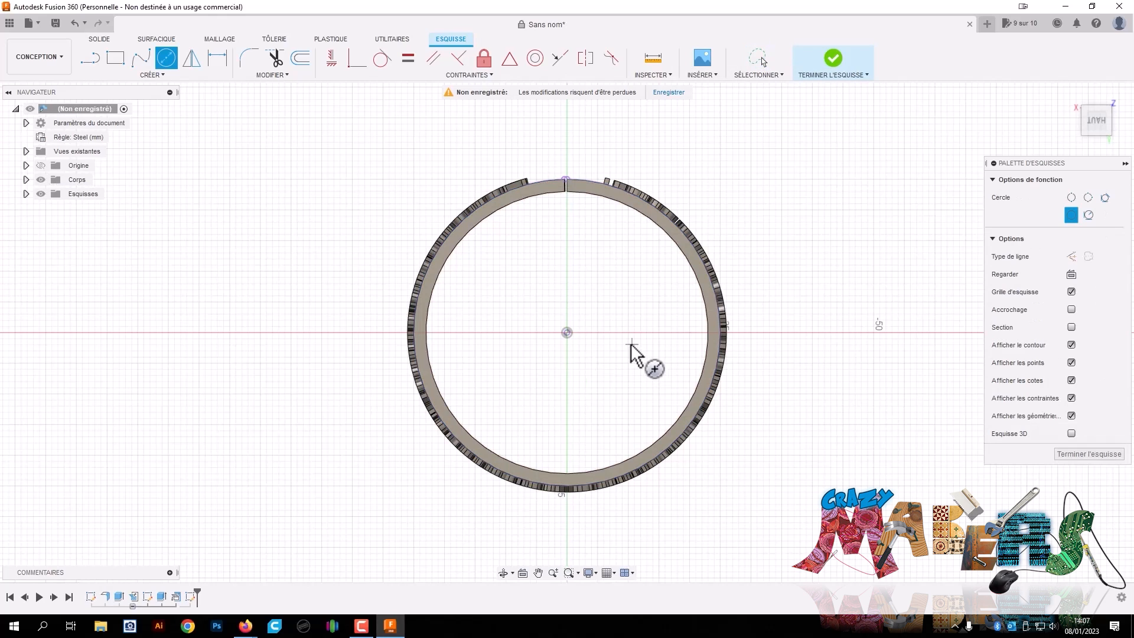
{"action": "left_click", "coordinate": [567, 333]}
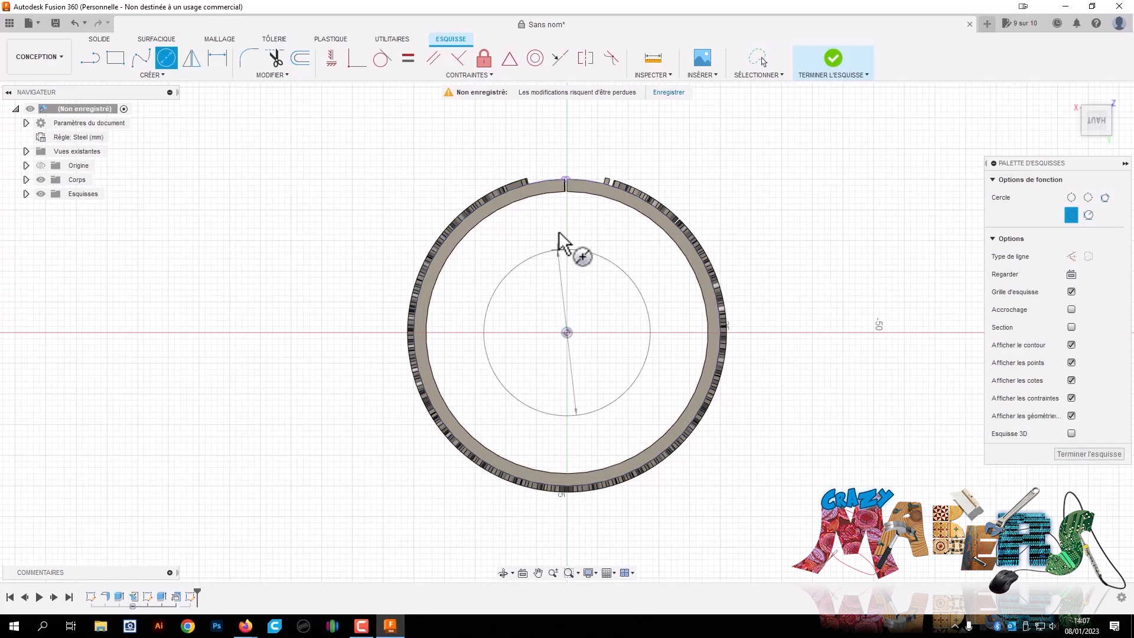
{"action": "left_click", "coordinate": [608, 190]}
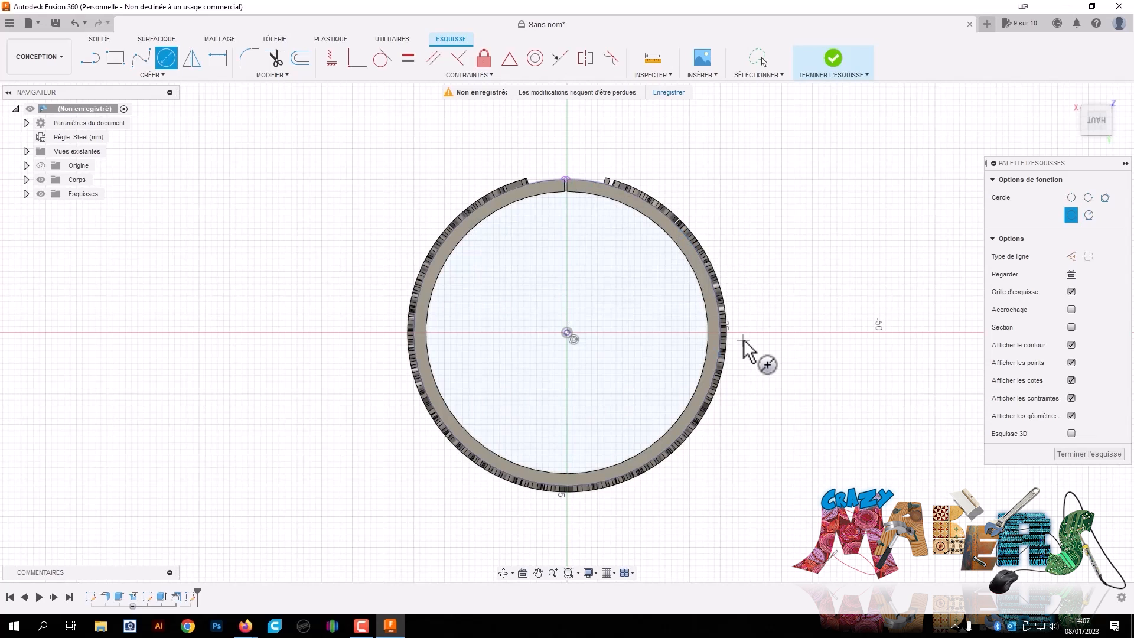
{"action": "left_click", "coordinate": [1089, 454]}
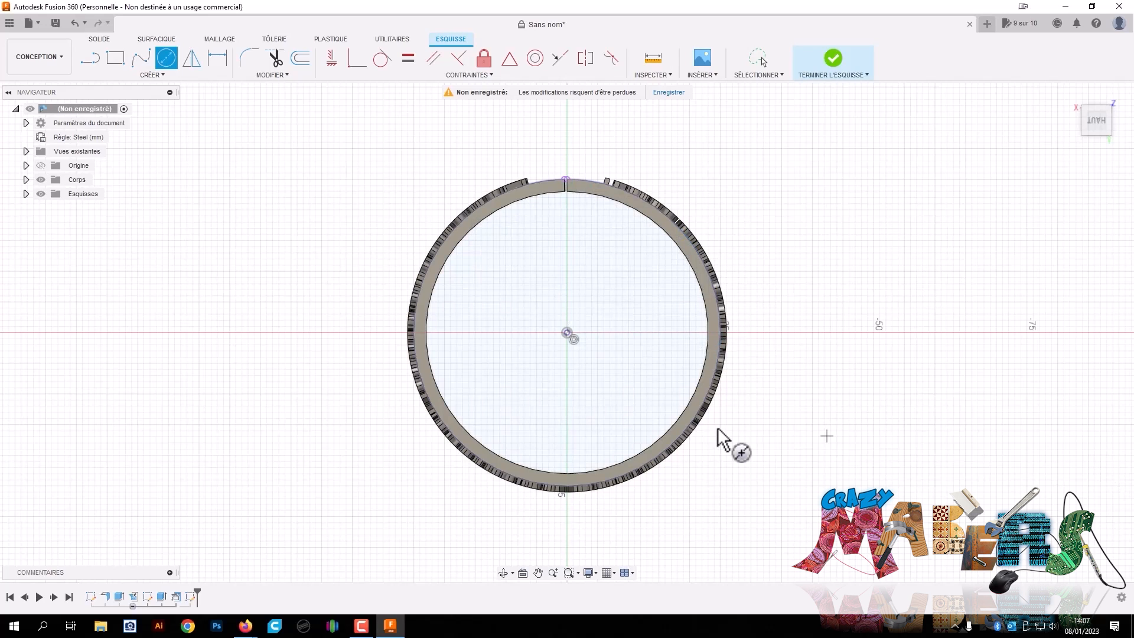
Try to extrude the full disc up to the cylinder body with extent Vers l'objet and the Joindre operation
{"action": "left_click", "coordinate": [598, 399]}
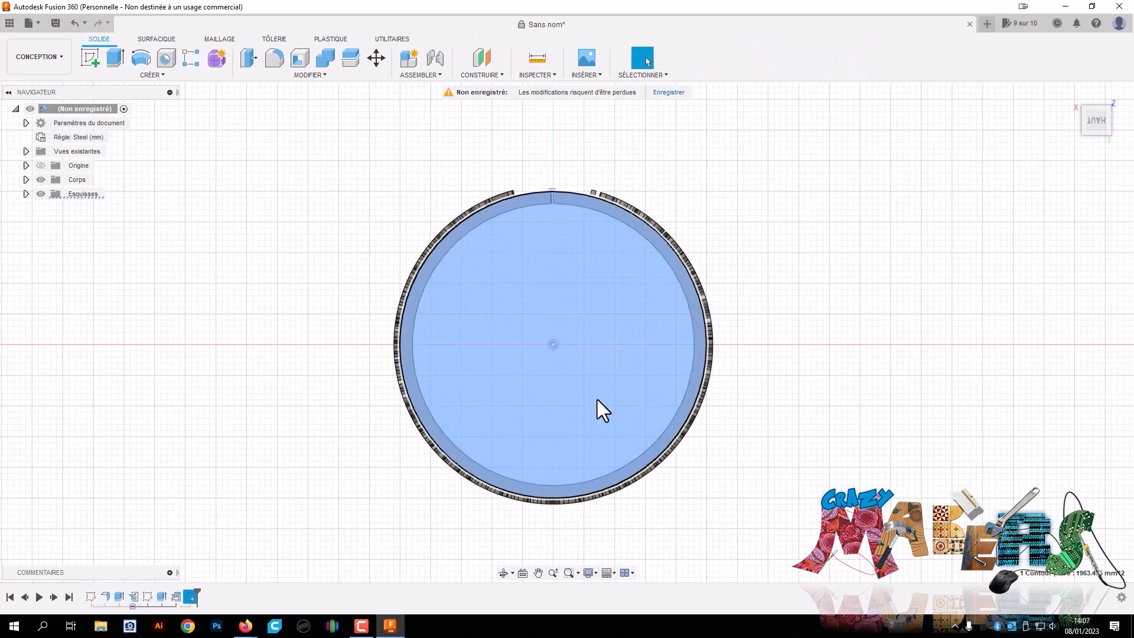
{"action": "key", "text": "e"}
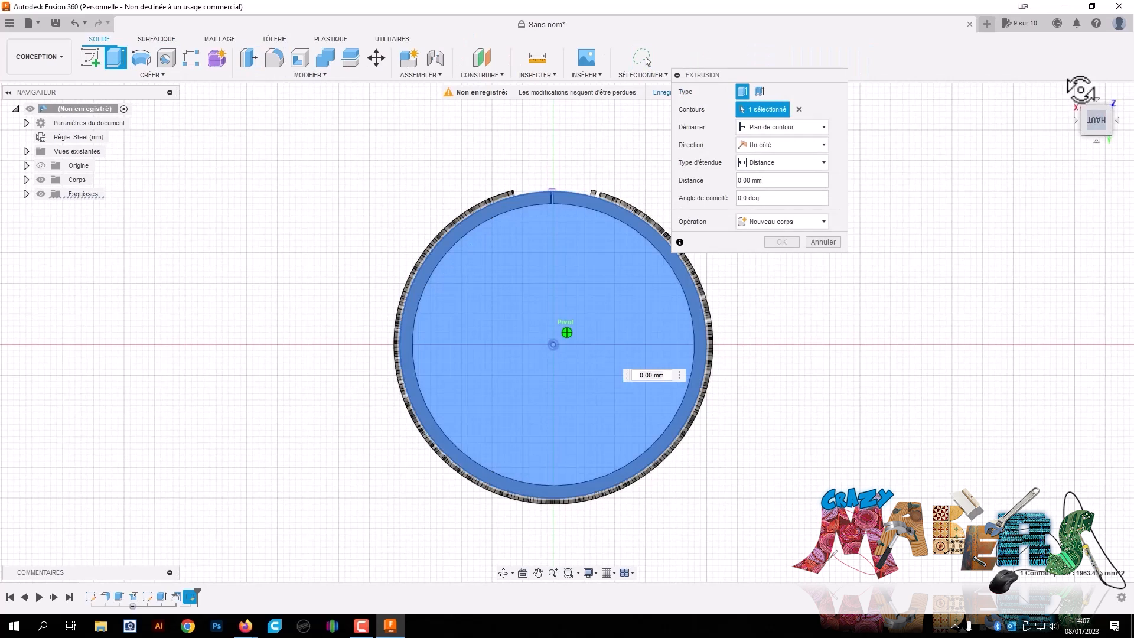
{"action": "left_click", "coordinate": [772, 164]}
{"action": "left_click", "coordinate": [771, 192]}
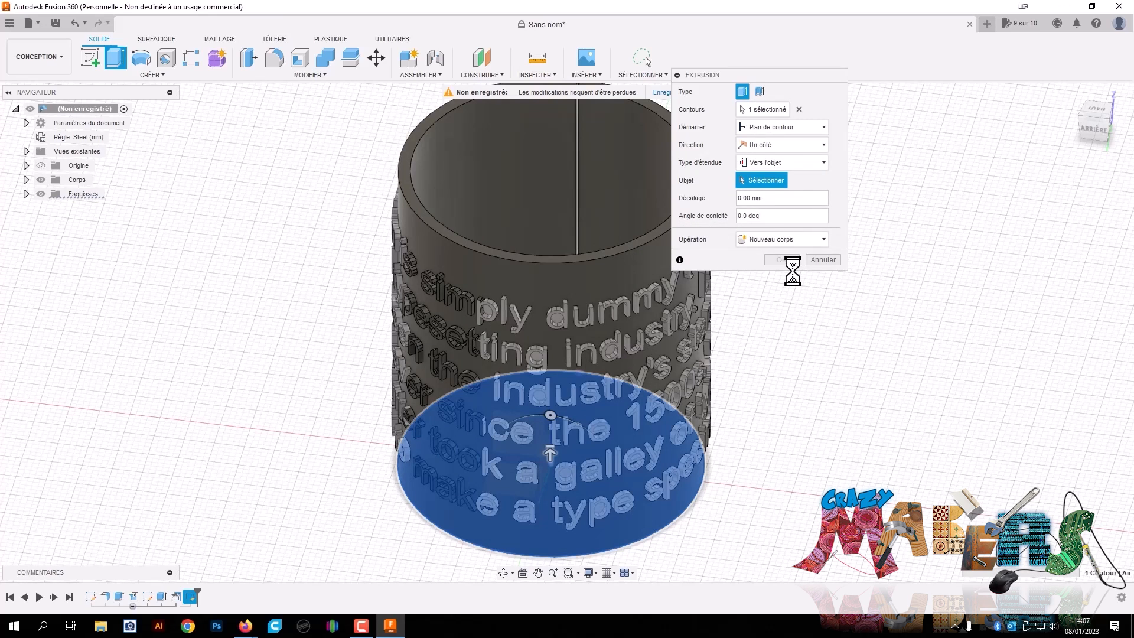
{"action": "left_click", "coordinate": [790, 239]}
{"action": "left_click", "coordinate": [767, 257]}
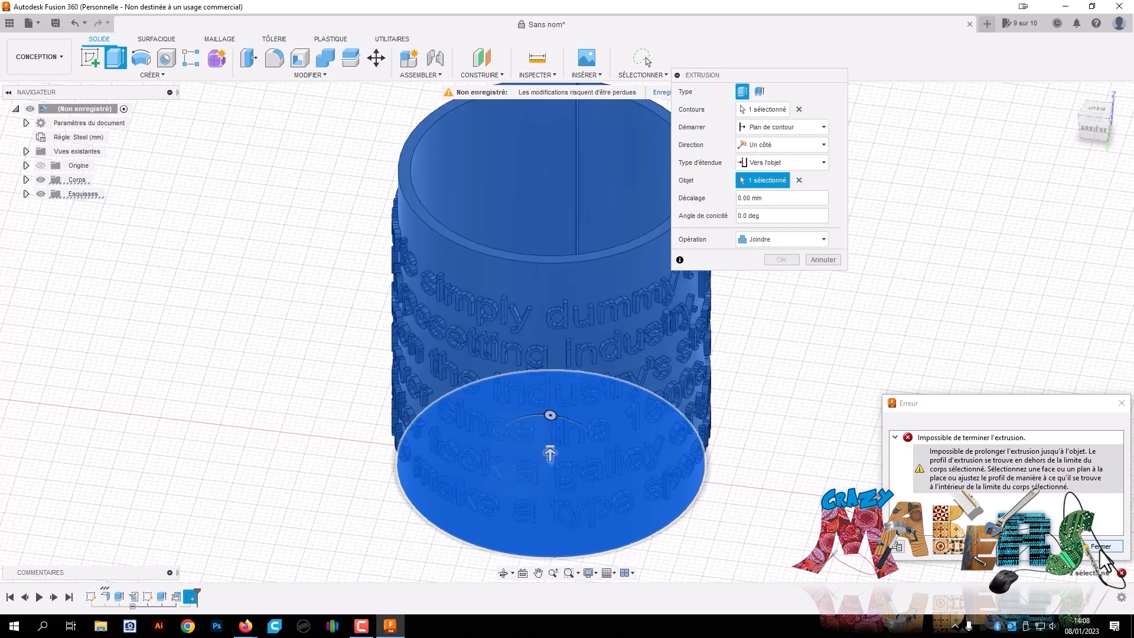
{"action": "left_click", "coordinate": [1099, 547]}
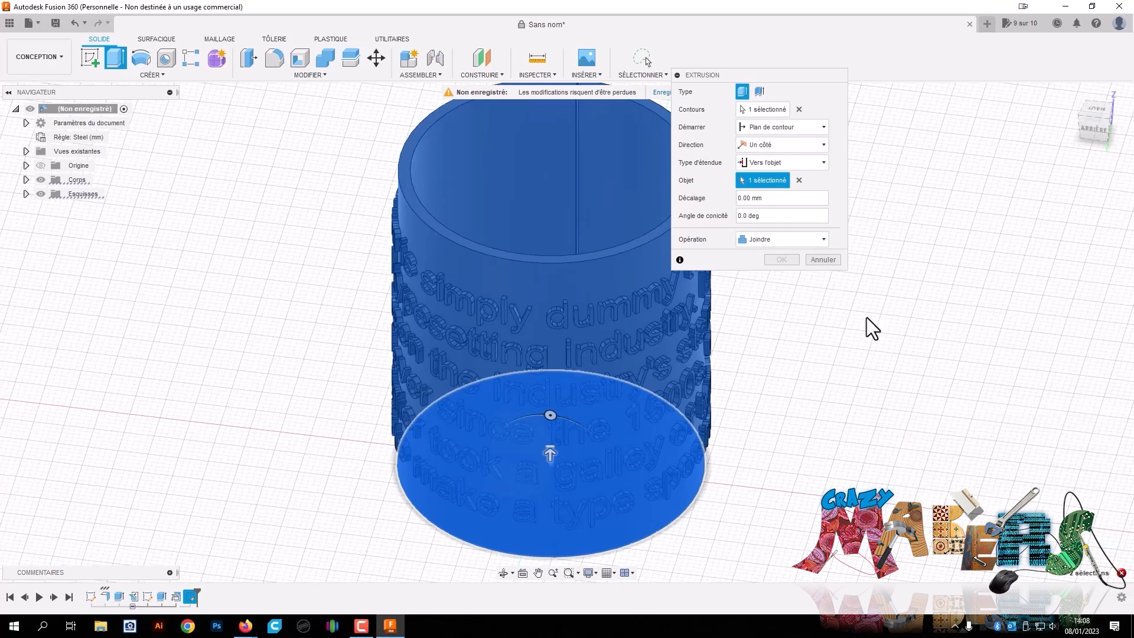
{"action": "left_click", "coordinate": [821, 260]}
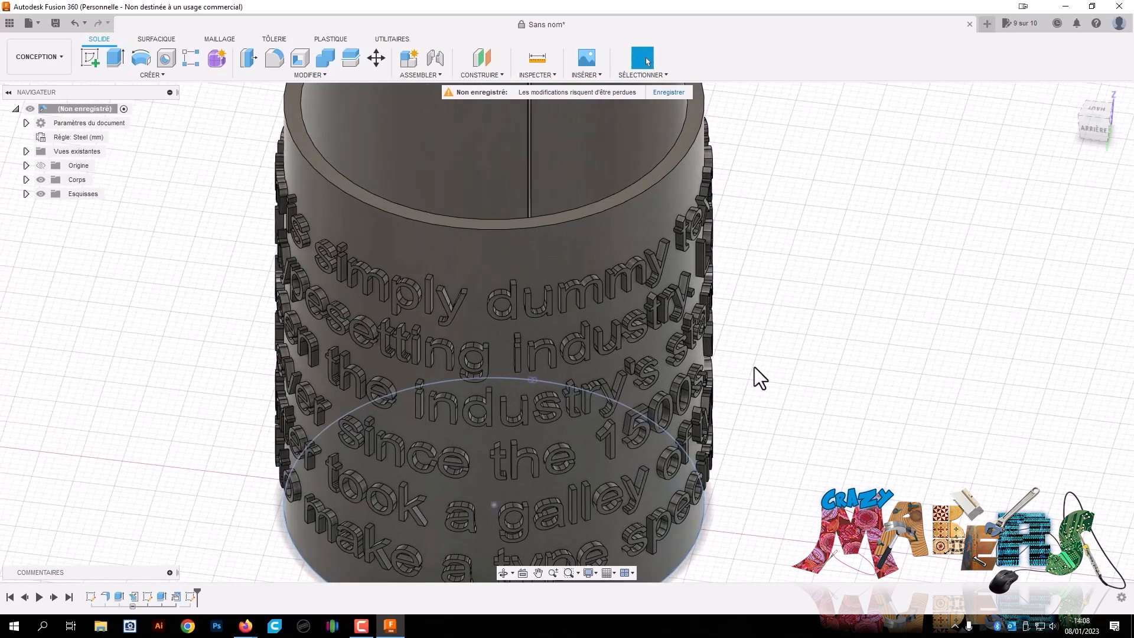
Undo the sketch completion and project the cylinder's inner corner point on one side of the seam gap
{"action": "left_click", "coordinate": [1094, 111]}
{"action": "middle_click_drag", "start_coordinate": [1080, 169], "coordinate": [1077, 136], "text": "shift"}
{"action": "key", "text": "ctrl+z"}
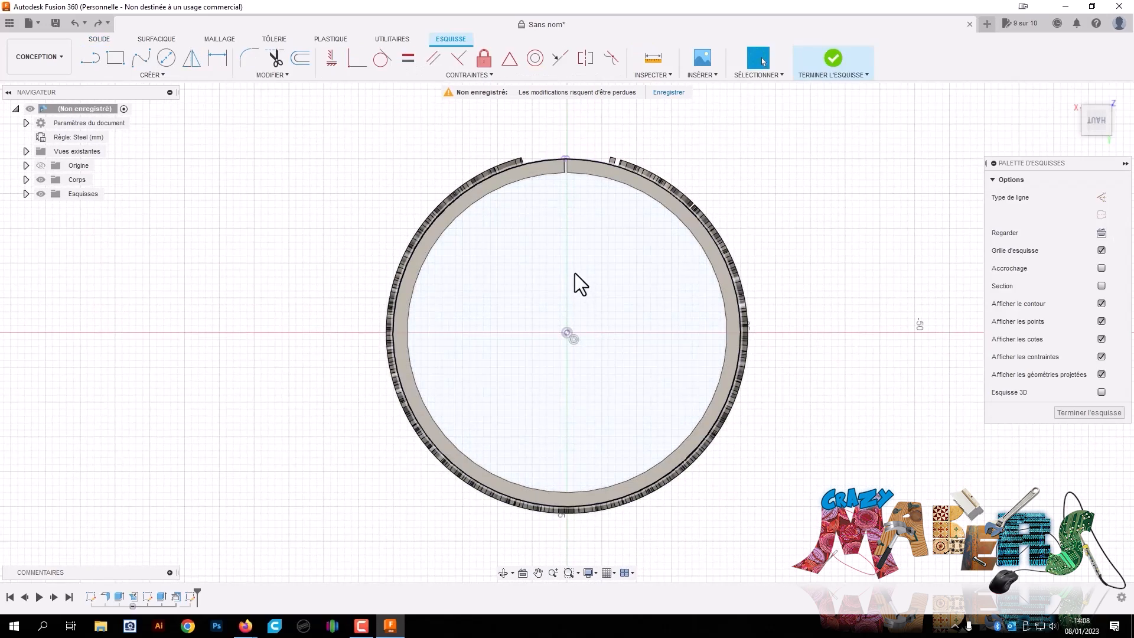
{"action": "scroll", "coordinate": [558, 192], "scroll_direction": "up", "scroll_amount": 10}
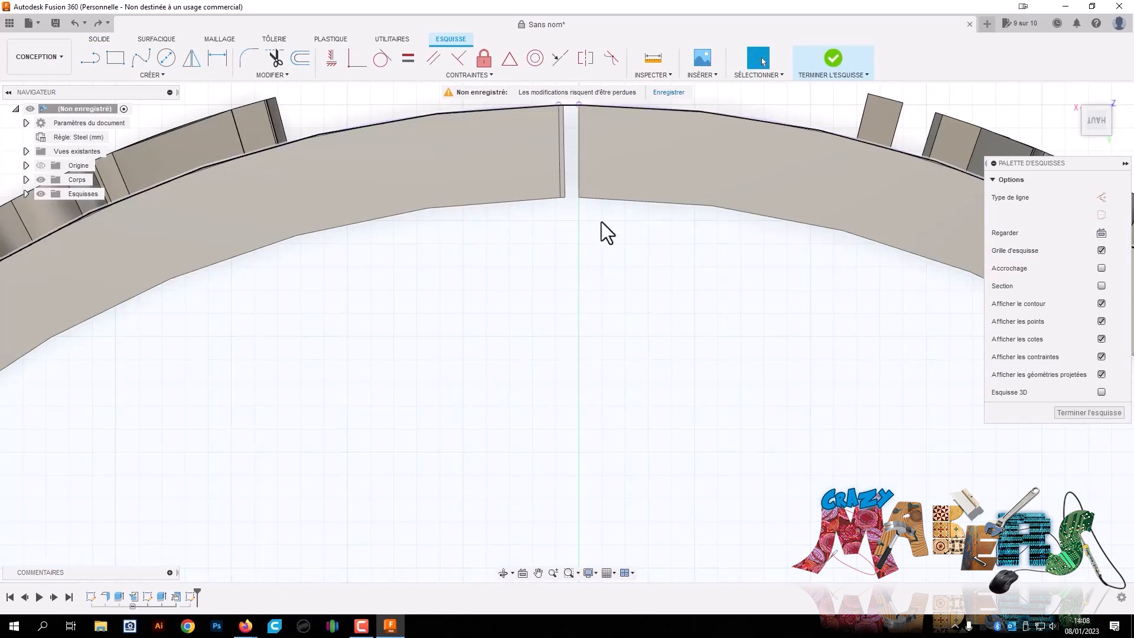
{"action": "scroll", "coordinate": [587, 288], "scroll_direction": "down", "scroll_amount": 5}
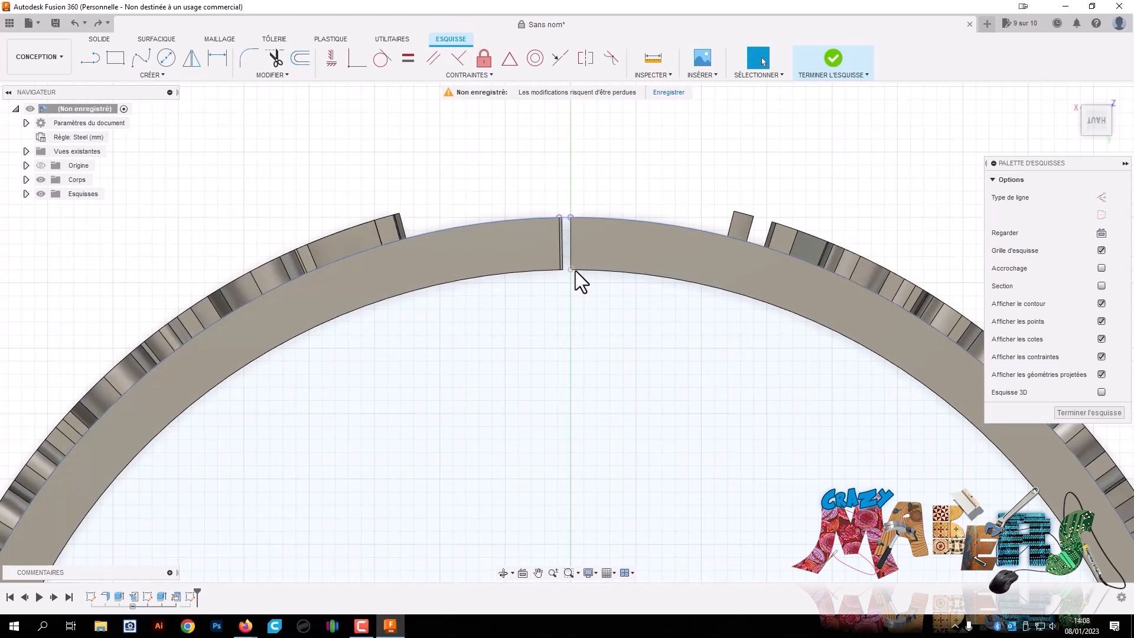
{"action": "key", "text": "p"}
{"action": "left_click", "coordinate": [573, 268]}
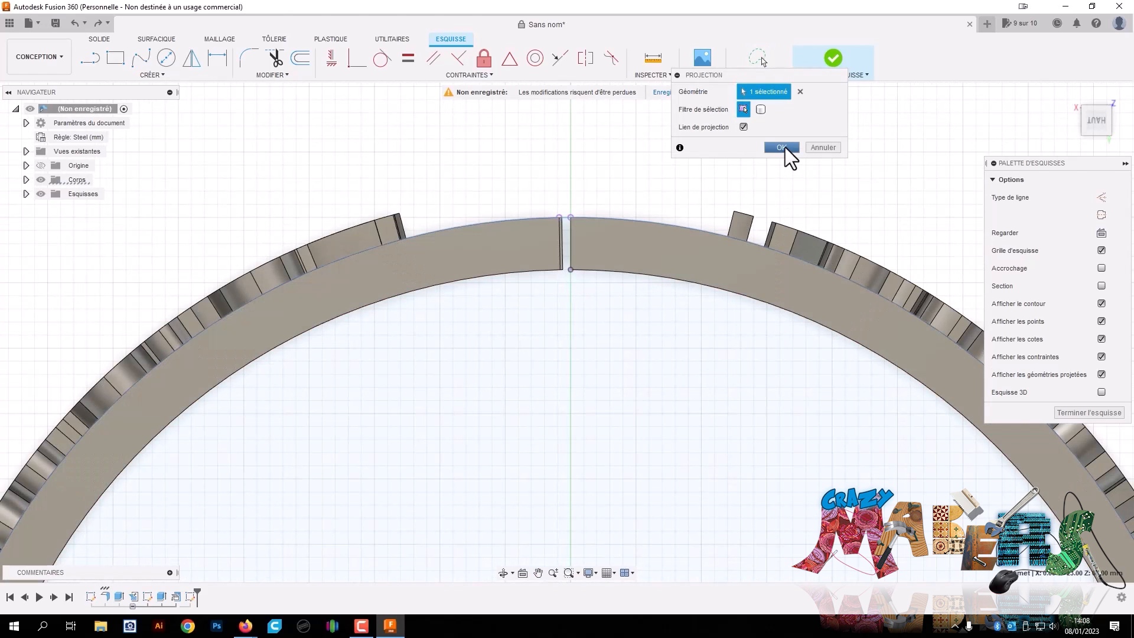
{"action": "left_click", "coordinate": [782, 147]}
Draw a circle centred on the origin through the projected inner corner point
{"action": "scroll", "coordinate": [664, 339], "scroll_direction": "down", "scroll_amount": 3}
{"action": "scroll", "coordinate": [637, 423], "scroll_direction": "down", "scroll_amount": 1}
{"action": "middle_click_drag", "start_coordinate": [661, 419], "coordinate": [588, 182]}
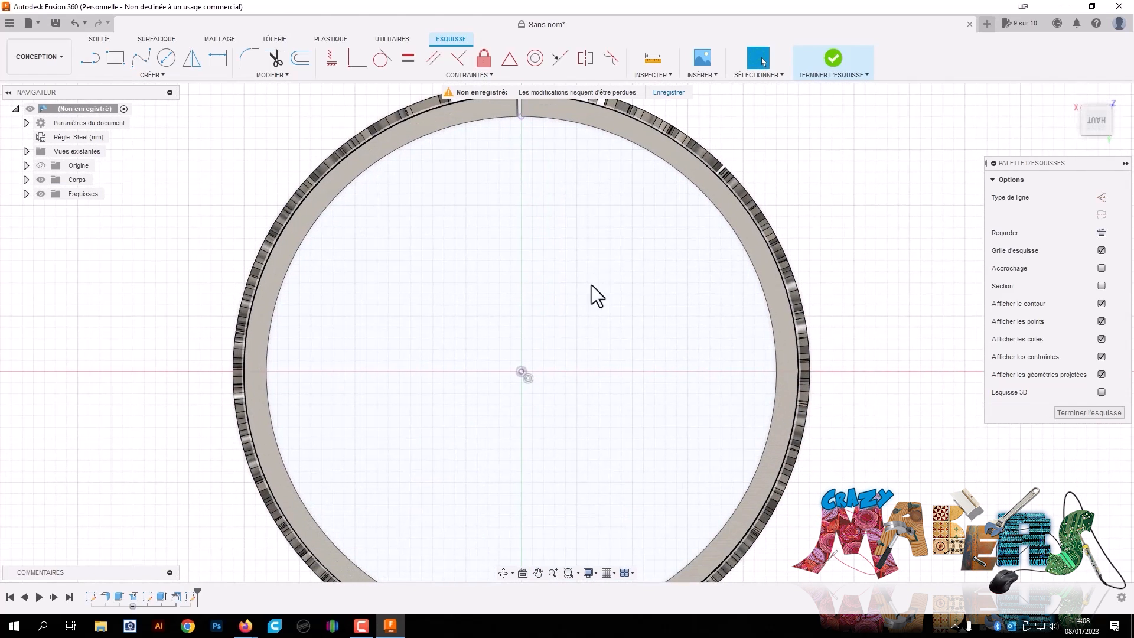
{"action": "key", "text": "c"}
{"action": "left_click", "coordinate": [521, 371]}
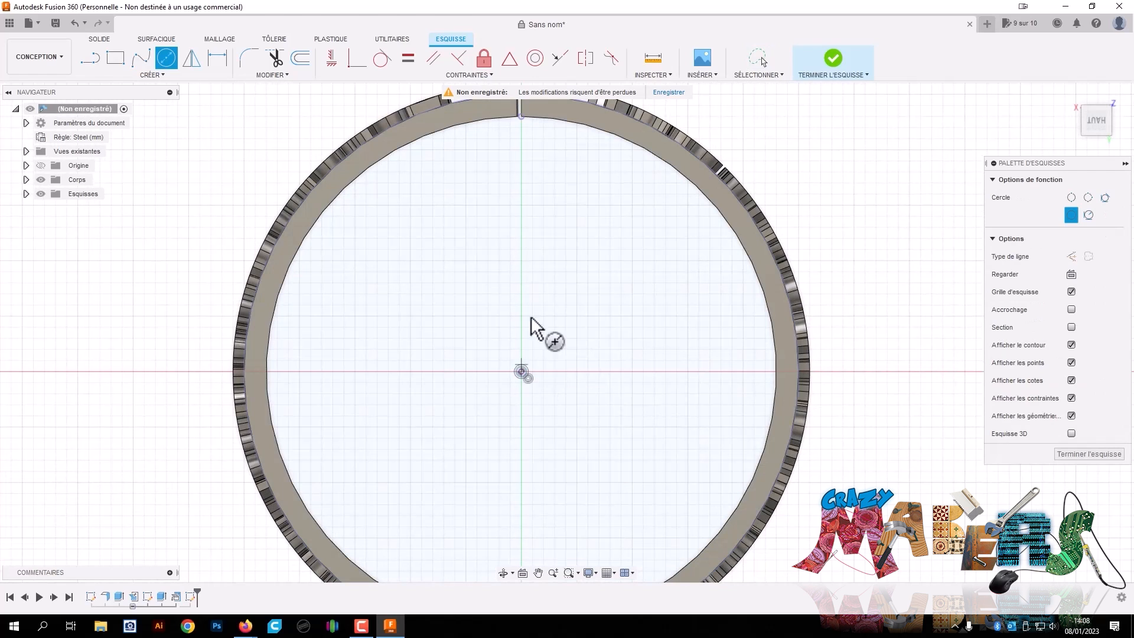
{"action": "left_click", "coordinate": [520, 117]}
Project the inner corner point on the opposite side of the seam gap into the sketch
{"action": "scroll", "coordinate": [532, 189], "scroll_direction": "up", "scroll_amount": 2}
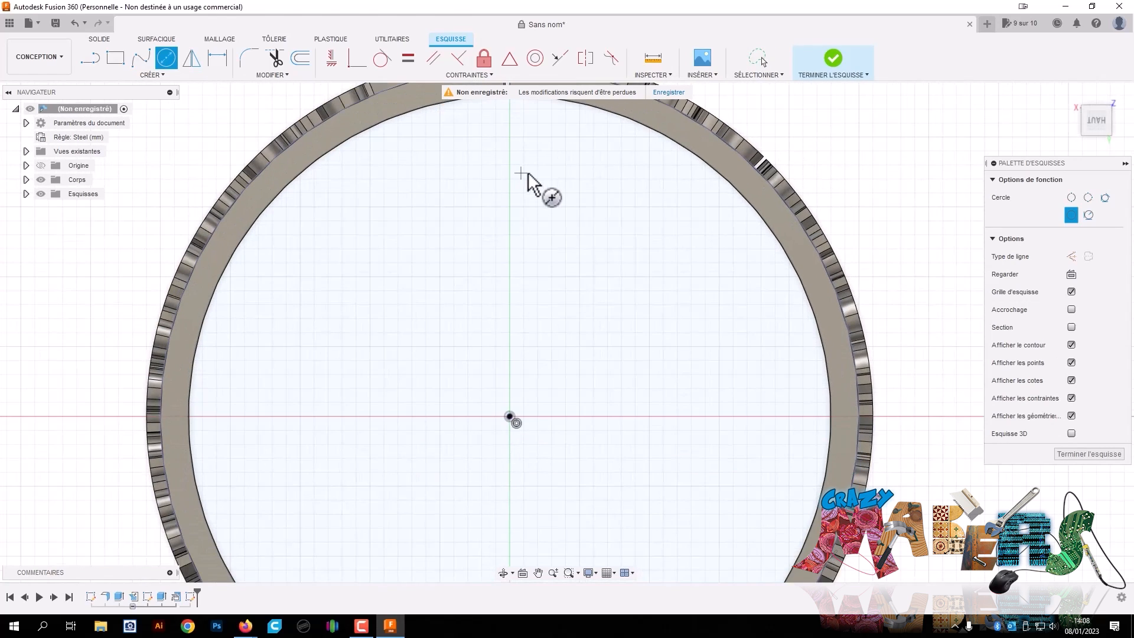
{"action": "middle_click_drag", "start_coordinate": [527, 183], "coordinate": [608, 370]}
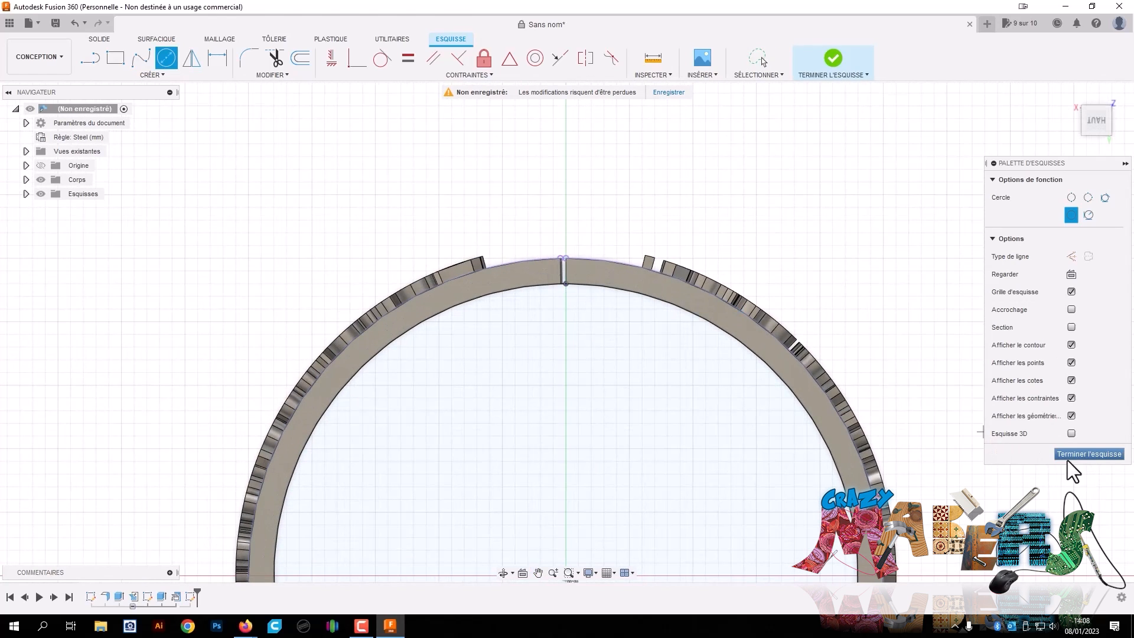
{"action": "scroll", "coordinate": [568, 278], "scroll_direction": "up", "scroll_amount": 3}
{"action": "scroll", "coordinate": [585, 268], "scroll_direction": "up", "scroll_amount": 2}
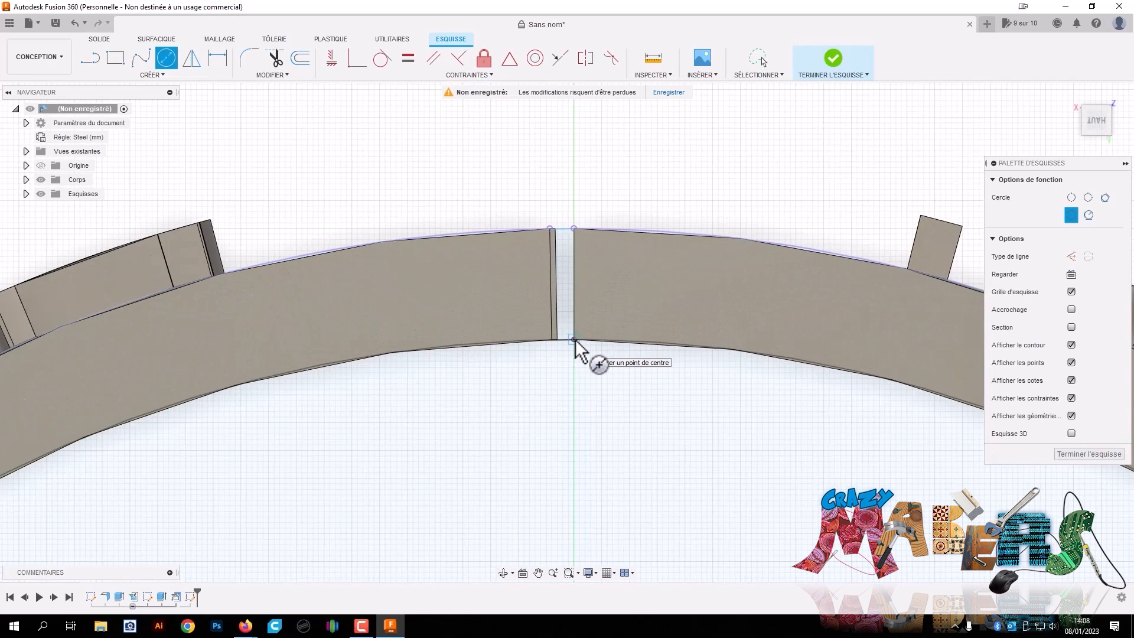
{"action": "key", "text": "p"}
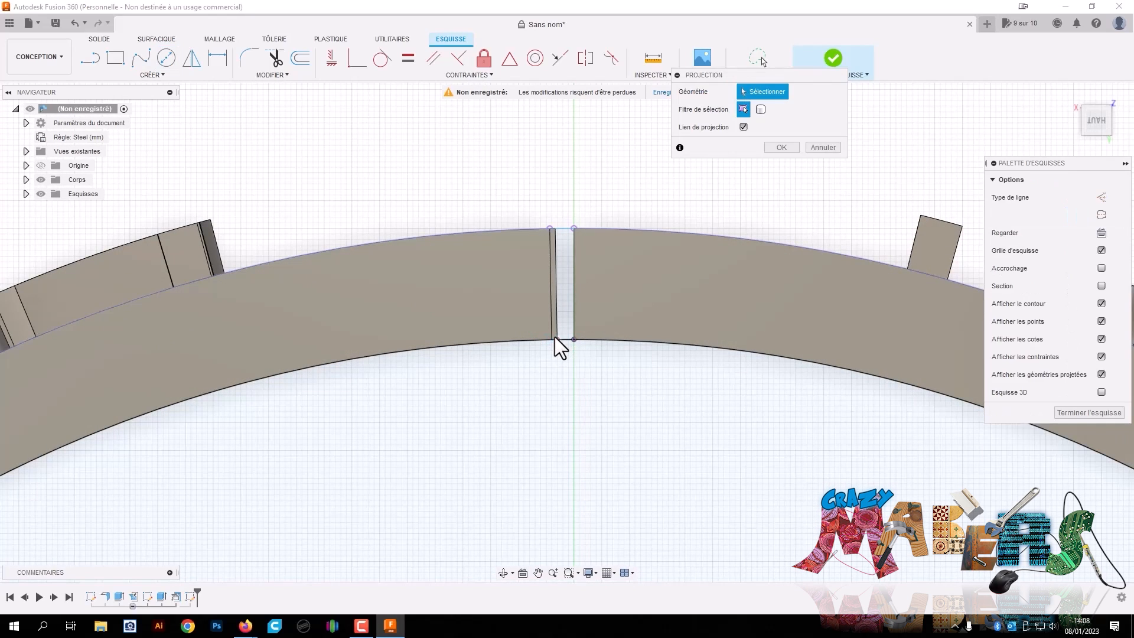
{"action": "left_click", "coordinate": [551, 342]}
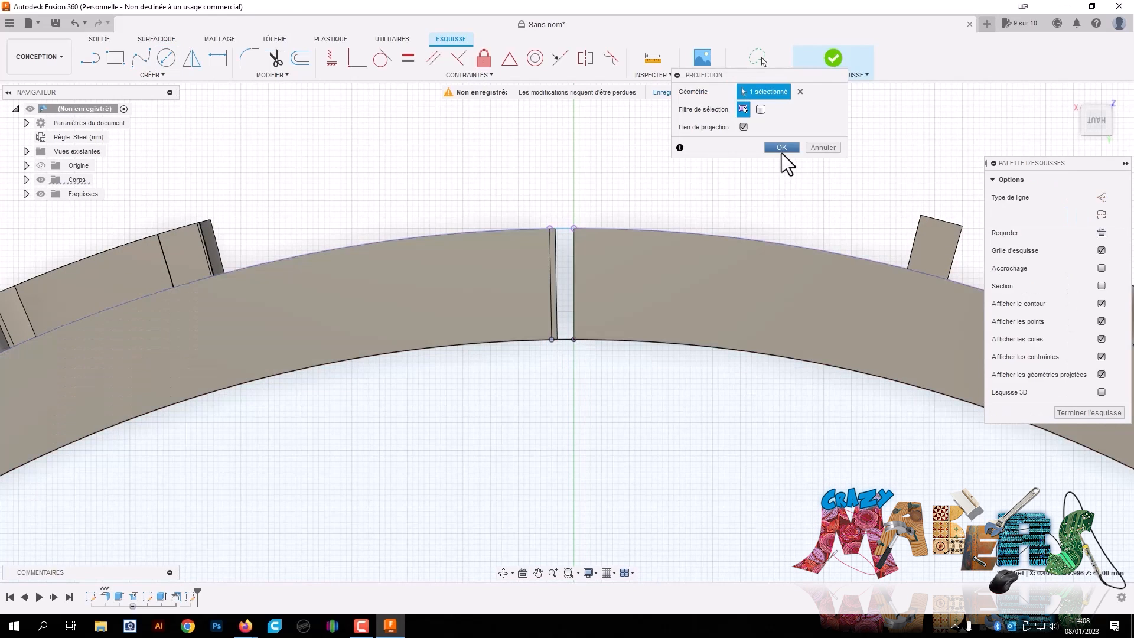
{"action": "left_click", "coordinate": [782, 147]}
Draw lines joining the inner and outer corner points on both sides of the seam gap and finish the sketch
{"action": "key", "text": "l"}
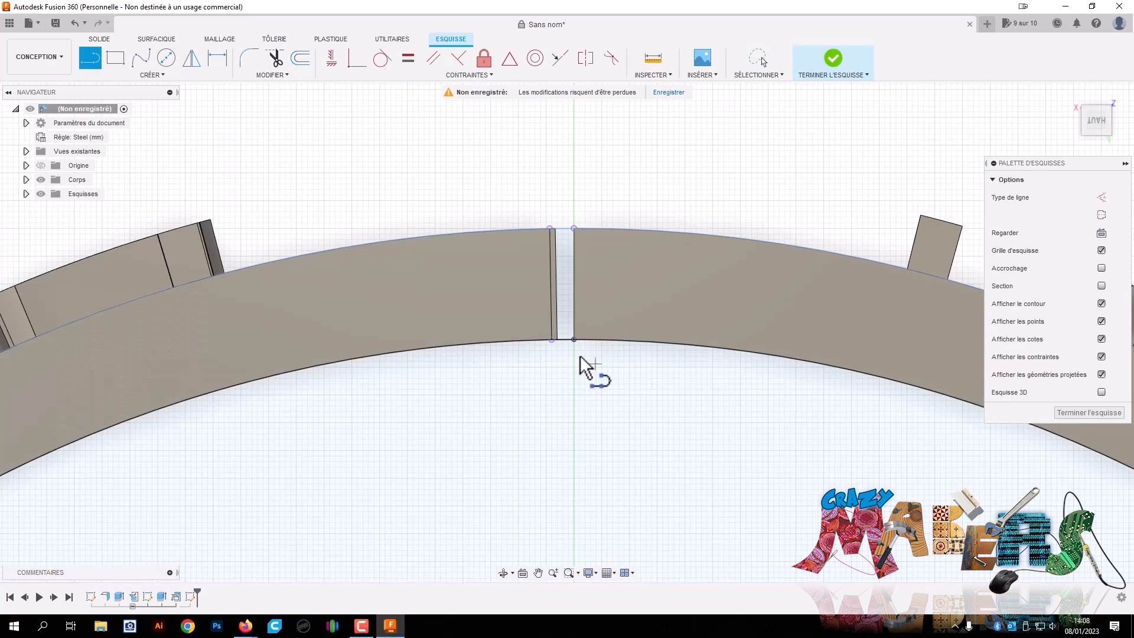
{"action": "left_click", "coordinate": [551, 339]}
{"action": "left_click", "coordinate": [550, 228]}
{"action": "left_click", "coordinate": [573, 228]}
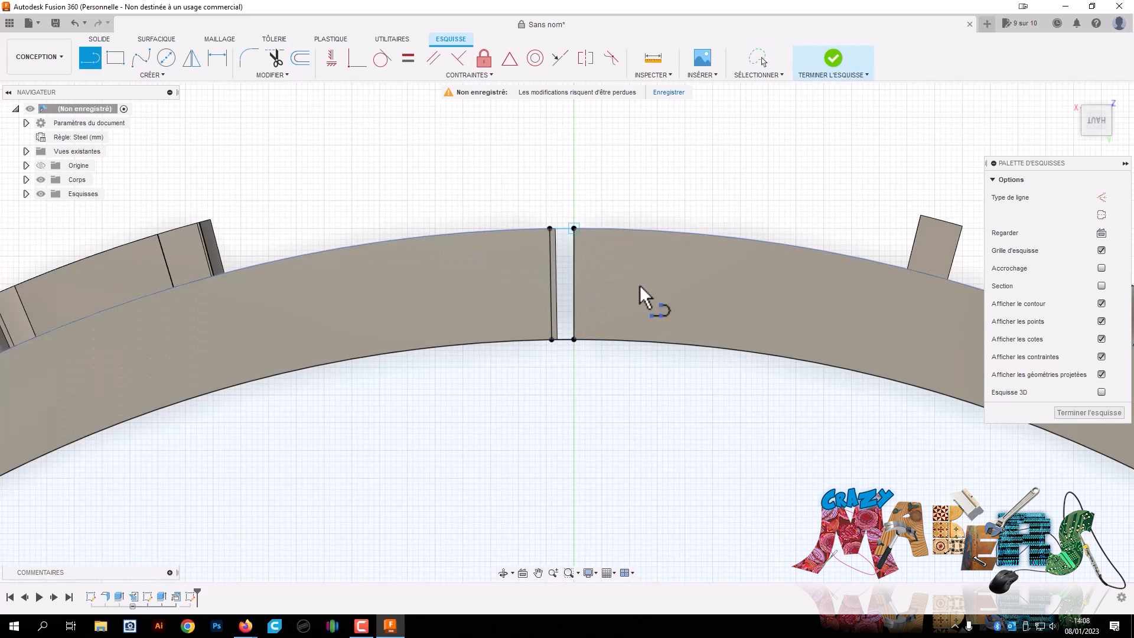
{"action": "left_click", "coordinate": [1063, 411]}
{"action": "left_click", "coordinate": [566, 295]}
{"action": "left_click", "coordinate": [593, 398], "text": "shift"}
{"action": "scroll", "coordinate": [678, 429], "scroll_direction": "down", "scroll_amount": 3}
{"action": "scroll", "coordinate": [749, 455], "scroll_direction": "down", "scroll_amount": 3}
{"action": "mouse_move", "coordinate": [726, 430]}
{"action": "middle_mouse_down"}
{"action": "mouse_move", "coordinate": [664, 329]}
{"action": "mouse_move", "coordinate": [588, 134]}
{"action": "middle_mouse_up"}
{"action": "left_click", "coordinate": [1106, 127]}
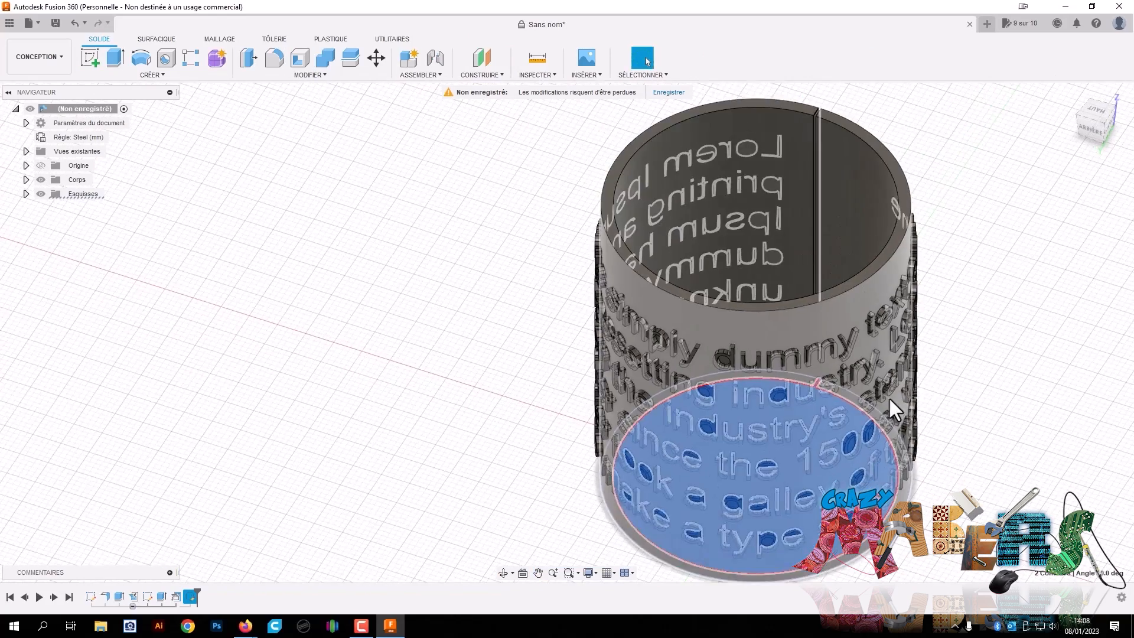
{"action": "key", "text": "e"}
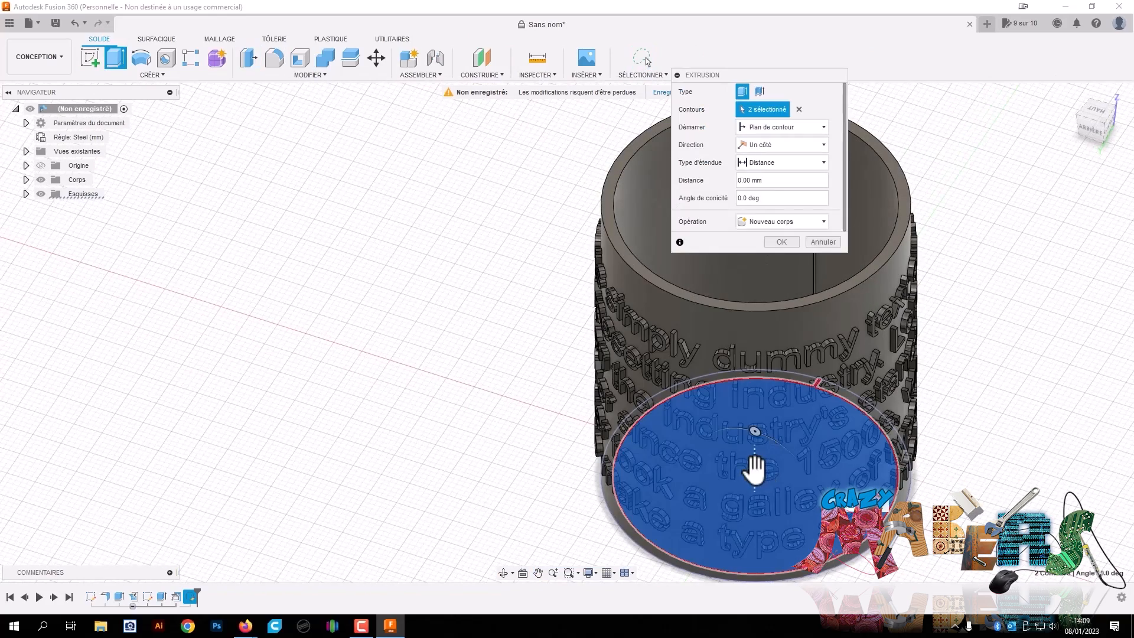
{"action": "left_click_drag", "start_coordinate": [767, 297], "coordinate": [766, 292]}
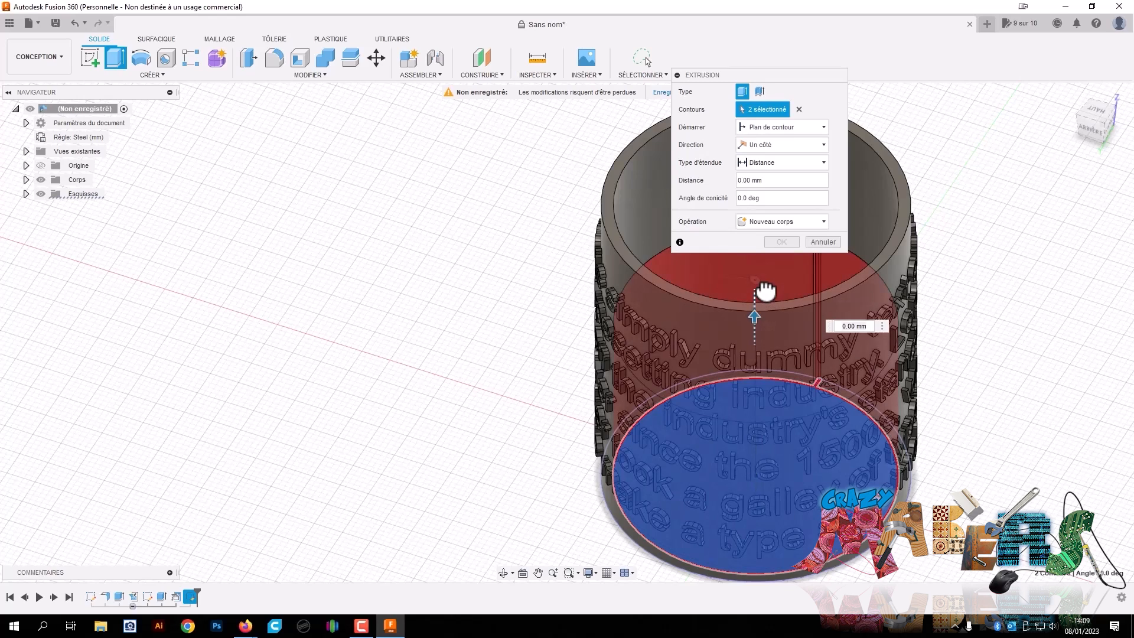
{"action": "left_click", "coordinate": [795, 223]}
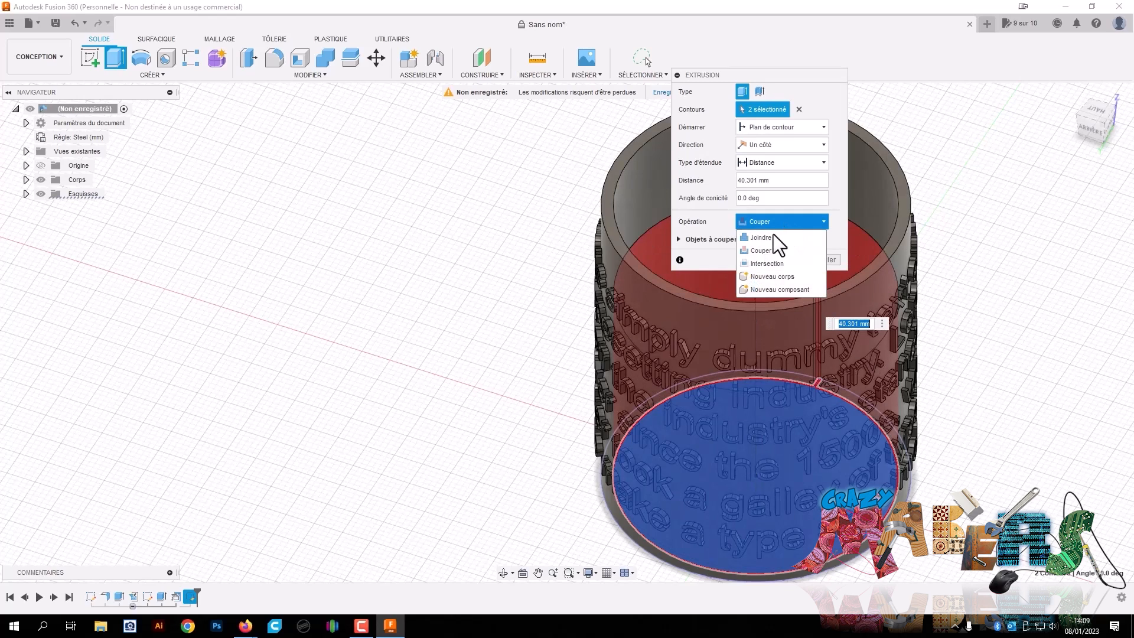
{"action": "left_click", "coordinate": [764, 236]}
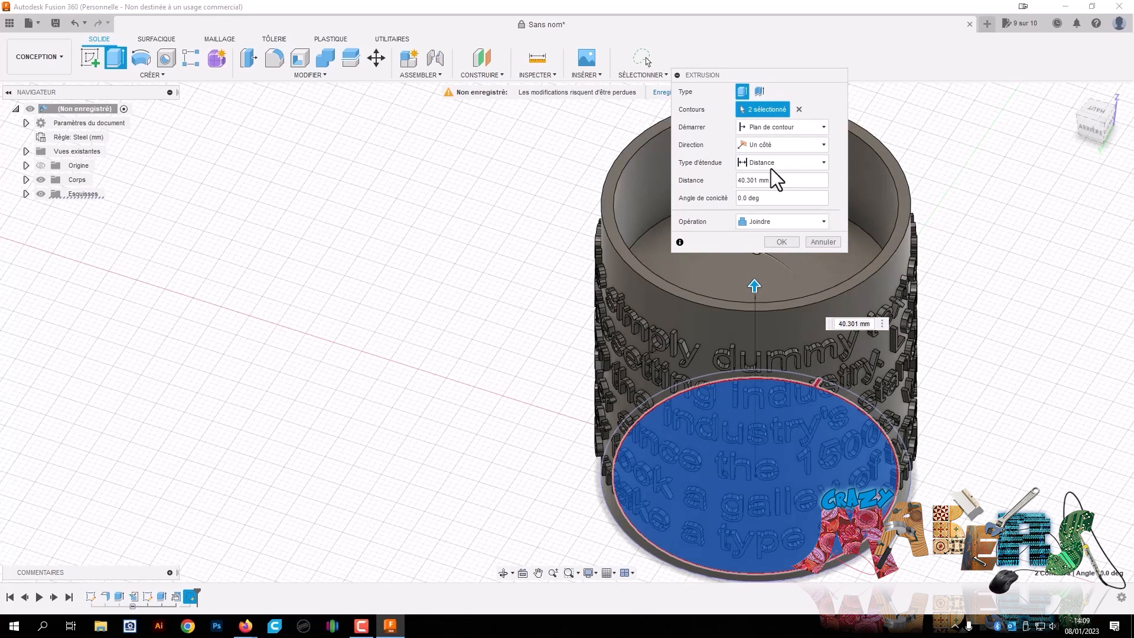
{"action": "left_click", "coordinate": [788, 127]}
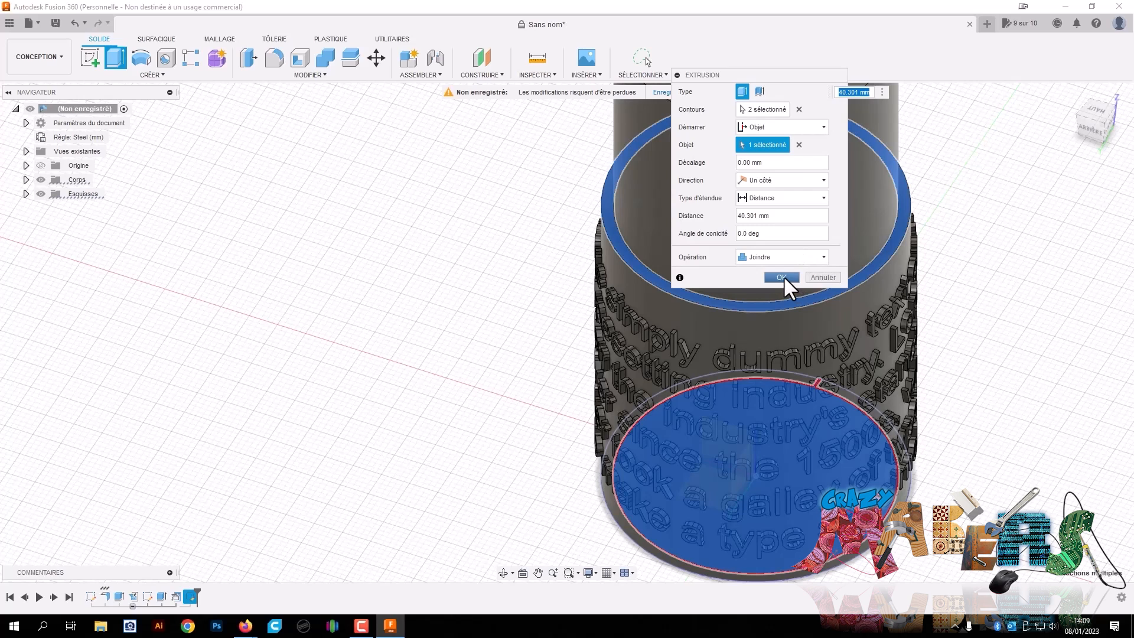
{"action": "middle_click_drag", "start_coordinate": [988, 220], "coordinate": [880, 421]}
{"action": "left_click", "coordinate": [798, 198]}
{"action": "left_click", "coordinate": [787, 213]}
{"action": "key", "text": "Down"}
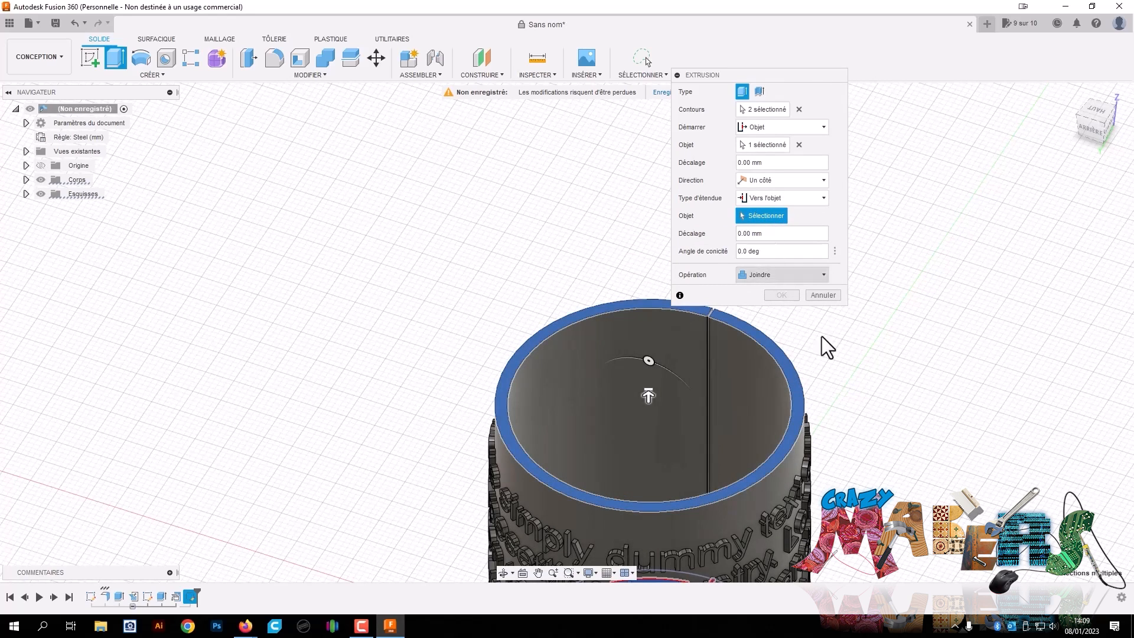
{"action": "left_click", "coordinate": [824, 295]}
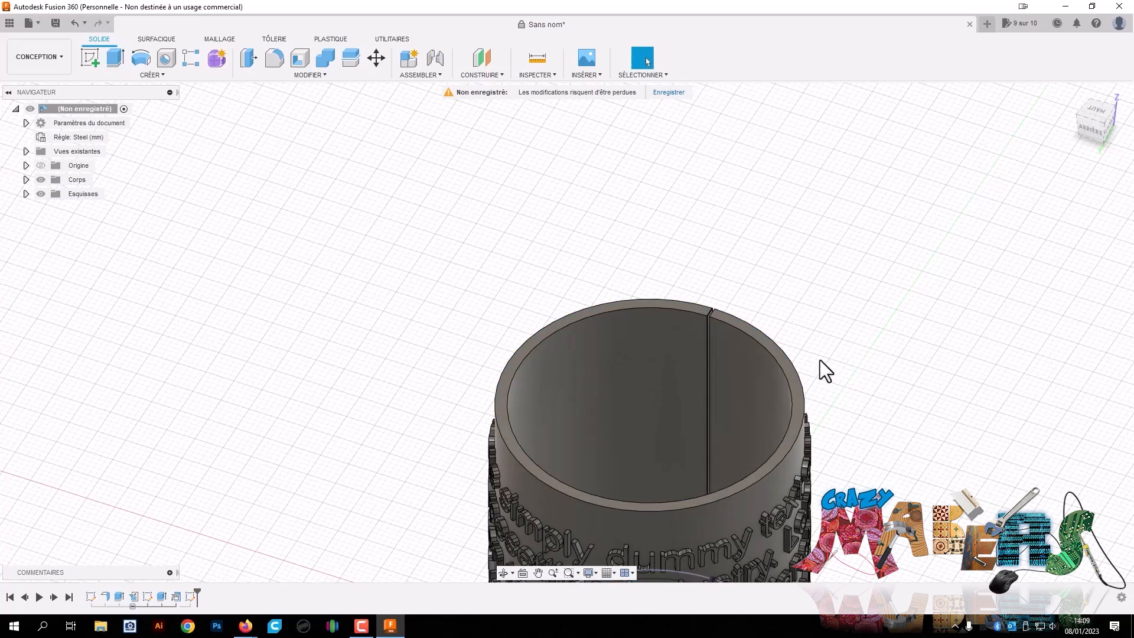
Hide all the bodies to isolate the sketch contours around the seam gap, viewed from above
{"action": "left_click", "coordinate": [1093, 116]}
{"action": "middle_click_drag", "start_coordinate": [732, 354], "coordinate": [733, 465], "text": "shift"}
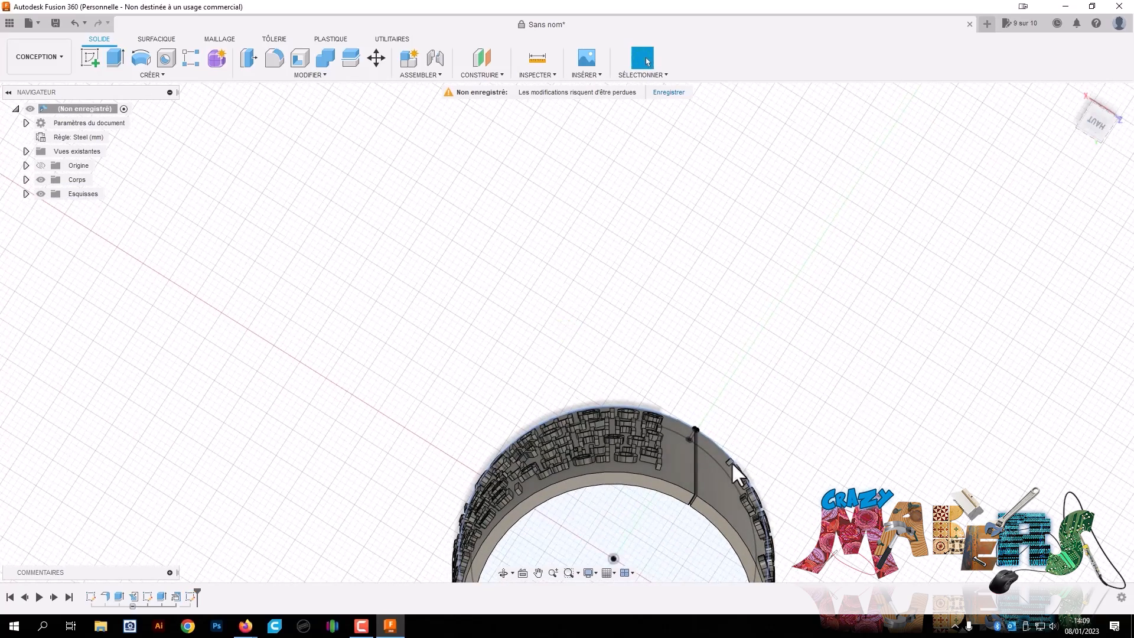
{"action": "middle_click_drag", "start_coordinate": [705, 428], "coordinate": [796, 246]}
{"action": "scroll", "coordinate": [797, 243], "scroll_direction": "down", "scroll_amount": 2}
{"action": "scroll", "coordinate": [792, 313], "scroll_direction": "up", "scroll_amount": 4}
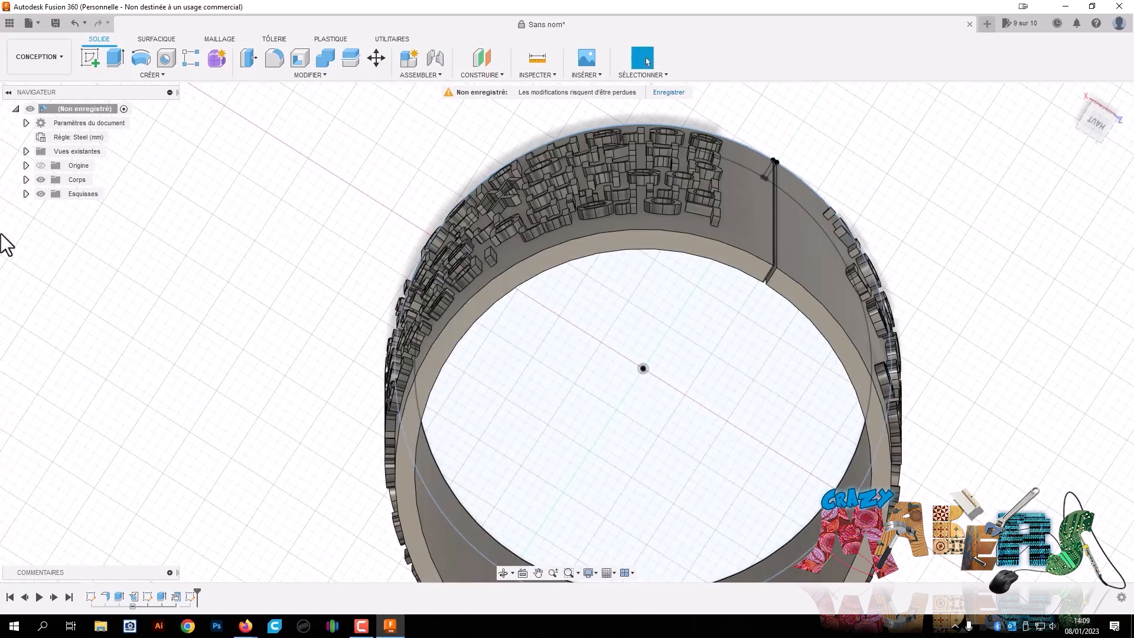
{"action": "left_click", "coordinate": [41, 181]}
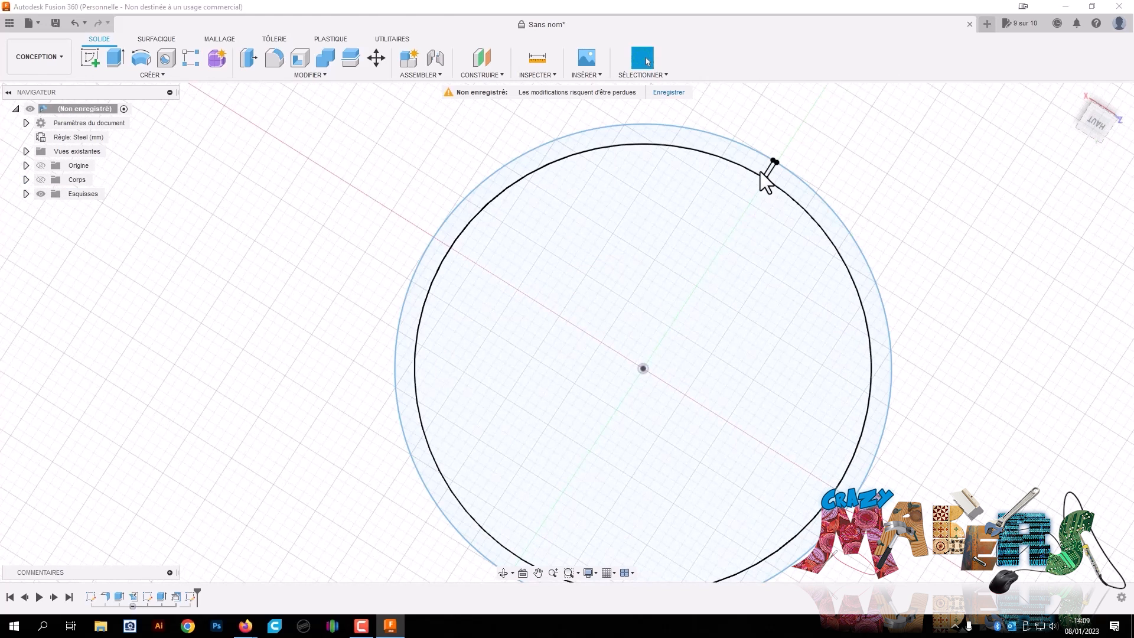
{"action": "scroll", "coordinate": [772, 171], "scroll_direction": "up", "scroll_amount": 3}
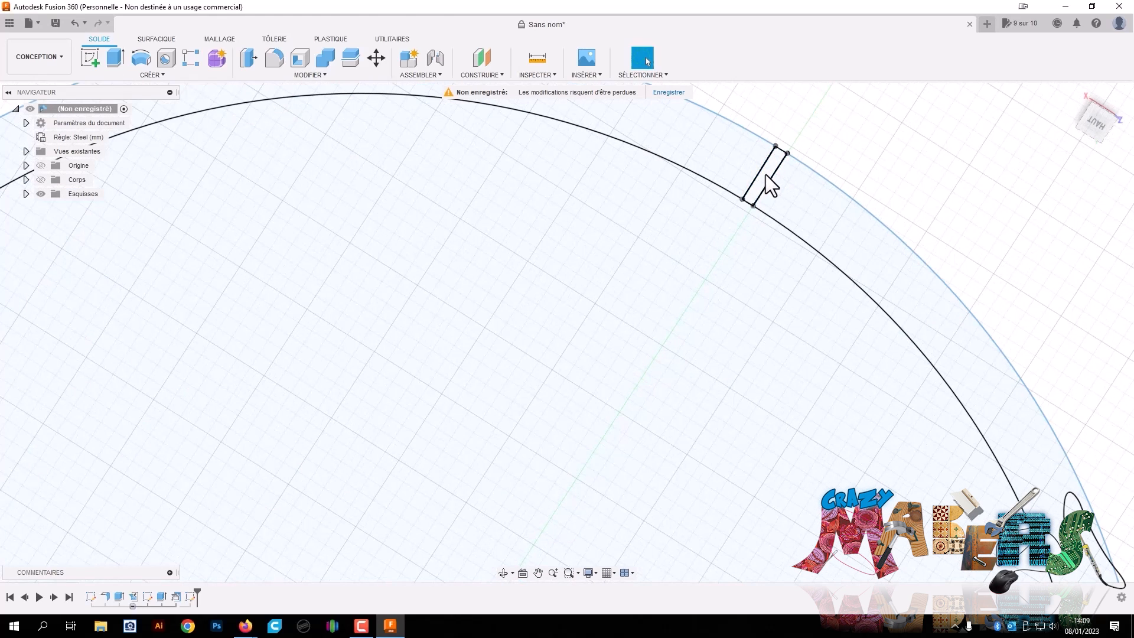
Select the narrow seam gap contour and the inner circle contour together, and make all the bodies visible again
{"action": "left_click", "coordinate": [767, 175]}
{"action": "left_click", "coordinate": [736, 300], "text": "ctrl"}
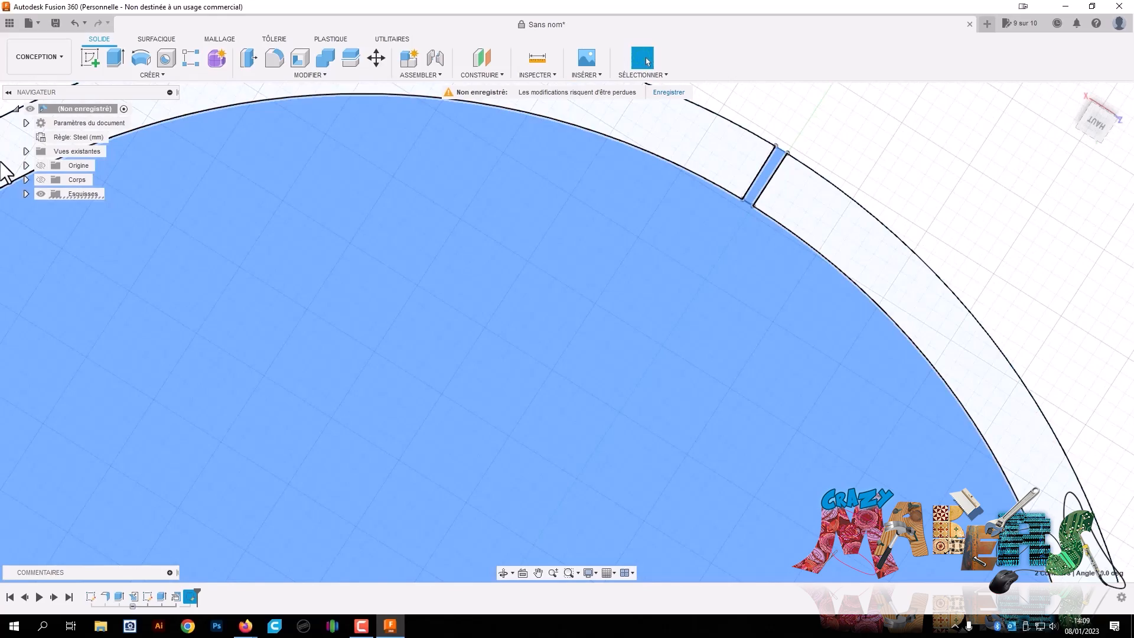
{"action": "left_click", "coordinate": [41, 180]}
{"action": "scroll", "coordinate": [537, 333], "scroll_direction": "down", "scroll_amount": 3}
{"action": "scroll", "coordinate": [638, 355], "scroll_direction": "down", "scroll_amount": 3}
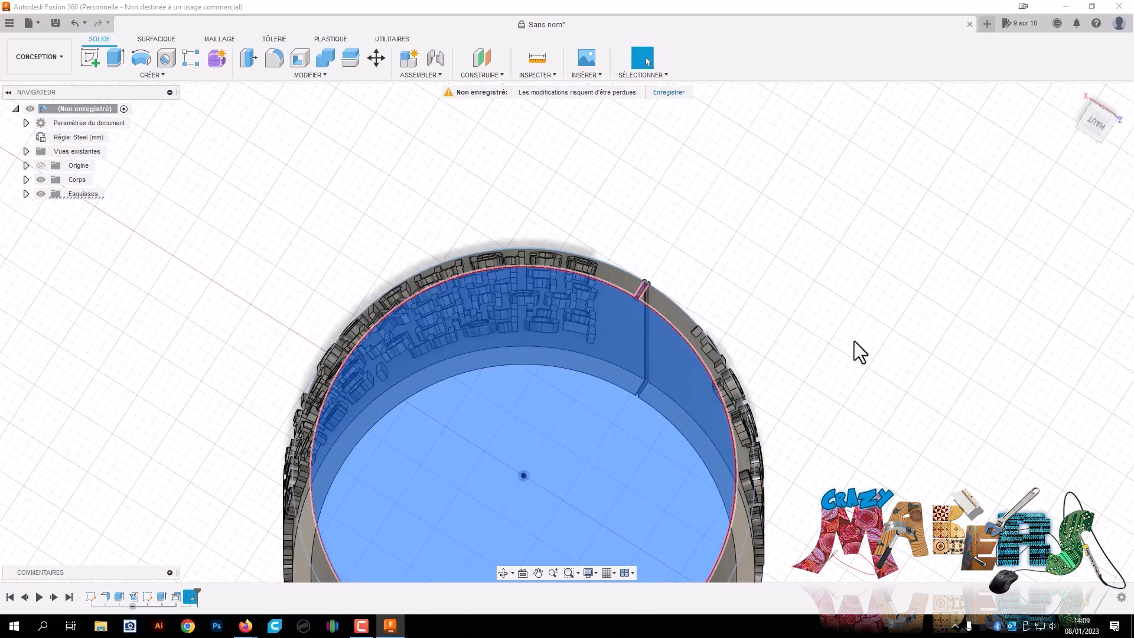
Extrude the two selected contours up to the cylinder's top rim face, joining them to the existing body
{"action": "left_click_drag", "start_coordinate": [1090, 218], "coordinate": [1076, 141]}
{"action": "key", "text": "e"}
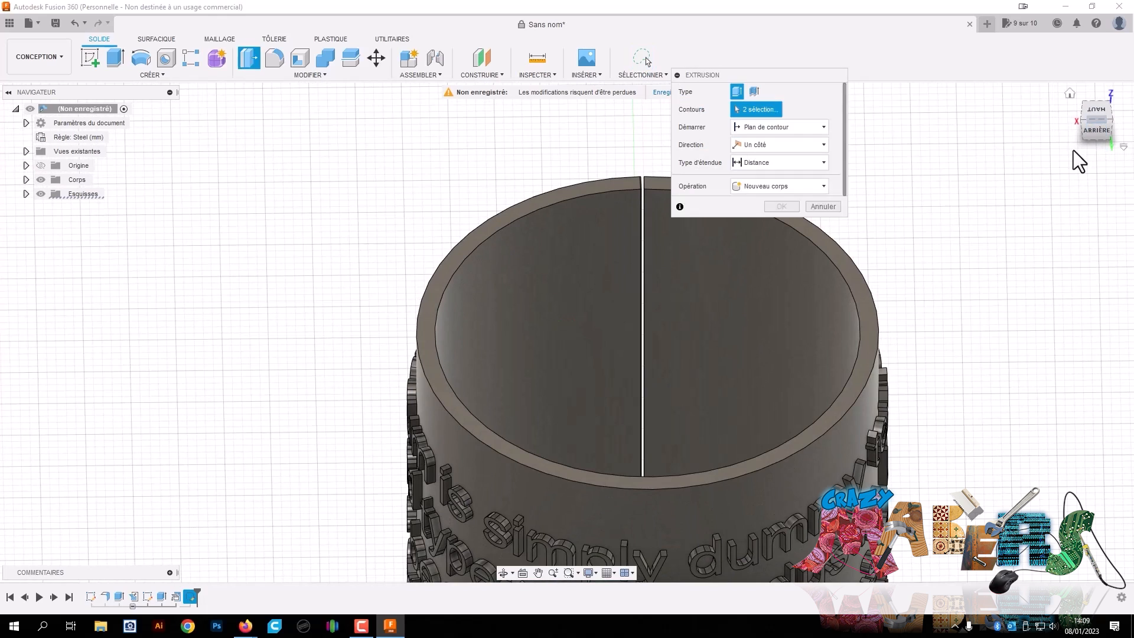
{"action": "left_click", "coordinate": [749, 166]}
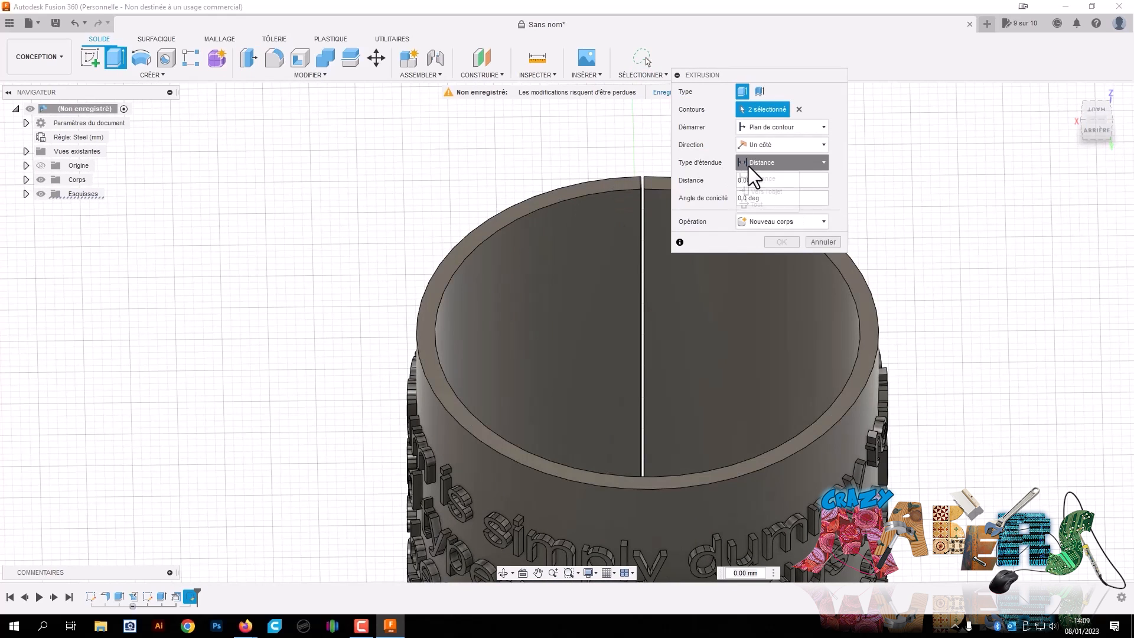
{"action": "left_click", "coordinate": [770, 195]}
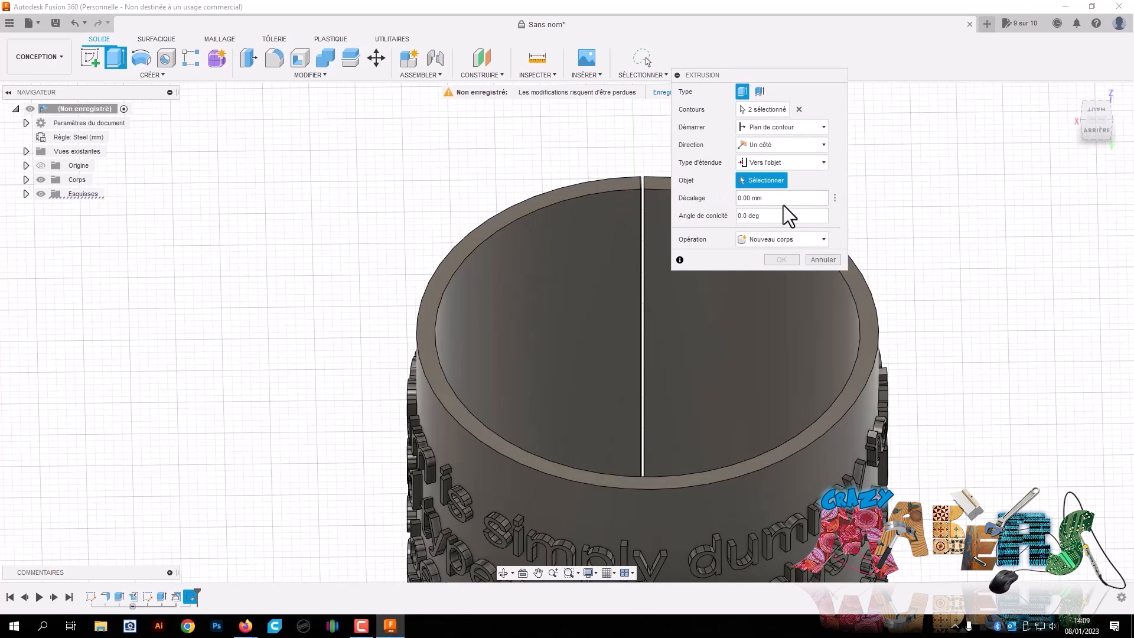
{"action": "left_click", "coordinate": [855, 290]}
{"action": "left_click", "coordinate": [769, 260]}
{"action": "left_click", "coordinate": [762, 274]}
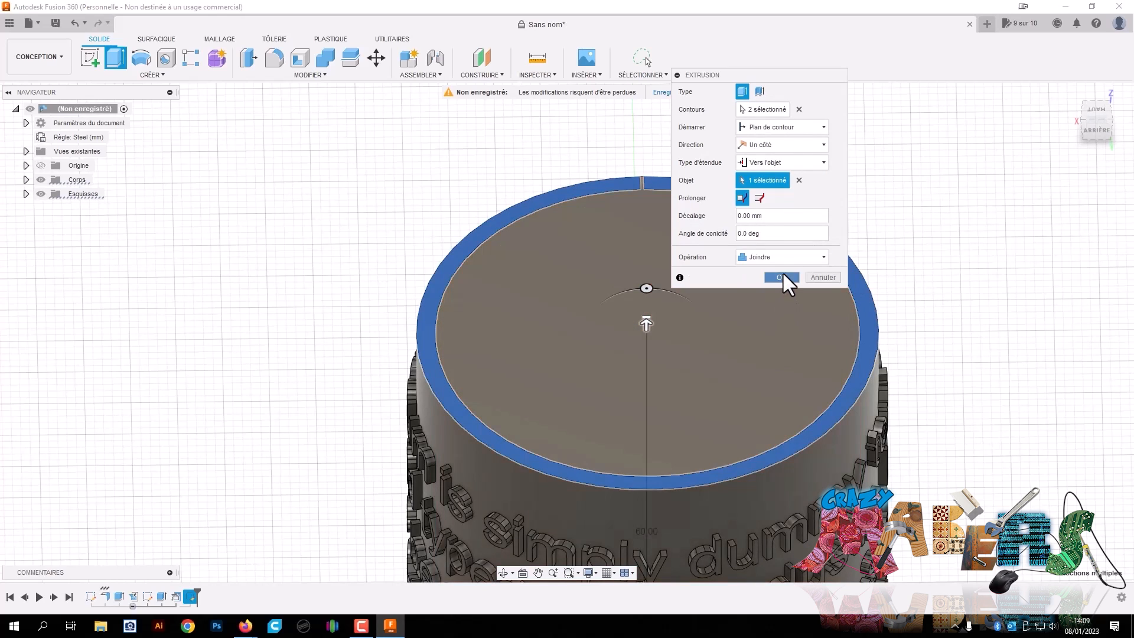
{"action": "left_click", "coordinate": [782, 275]}
{"action": "left_click", "coordinate": [1087, 135]}
{"action": "middle_click_drag", "start_coordinate": [851, 302], "coordinate": [689, 243]}
{"action": "scroll", "coordinate": [692, 234], "scroll_direction": "up", "scroll_amount": 2}
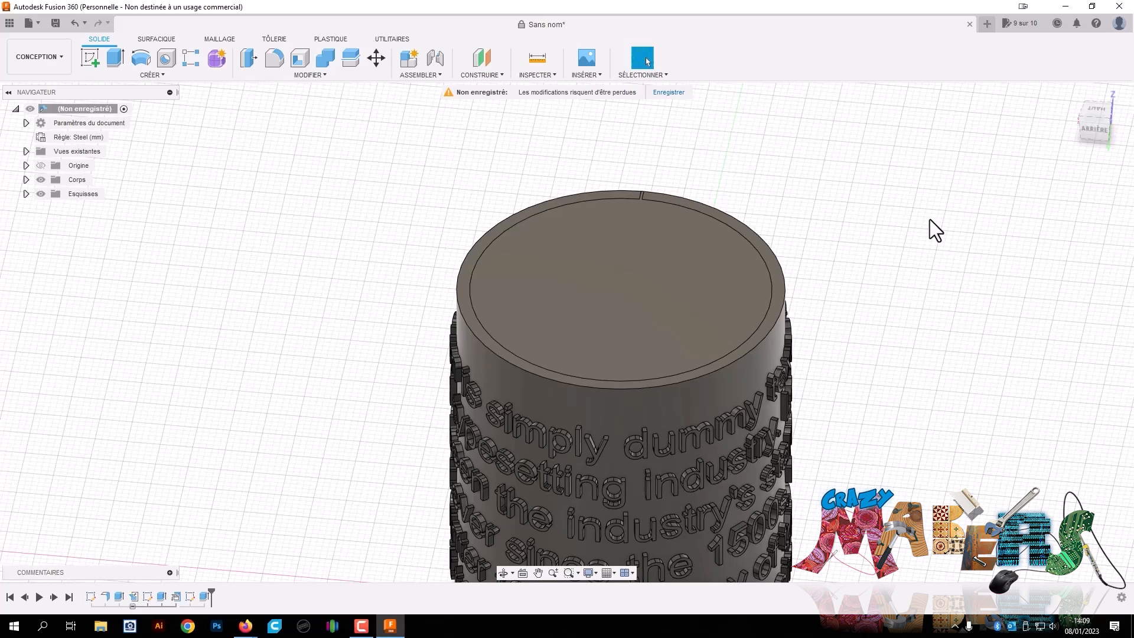
{"action": "middle_click_drag", "start_coordinate": [894, 226], "coordinate": [870, 129]}
{"action": "left_click_drag", "start_coordinate": [1097, 125], "coordinate": [1101, 95]}
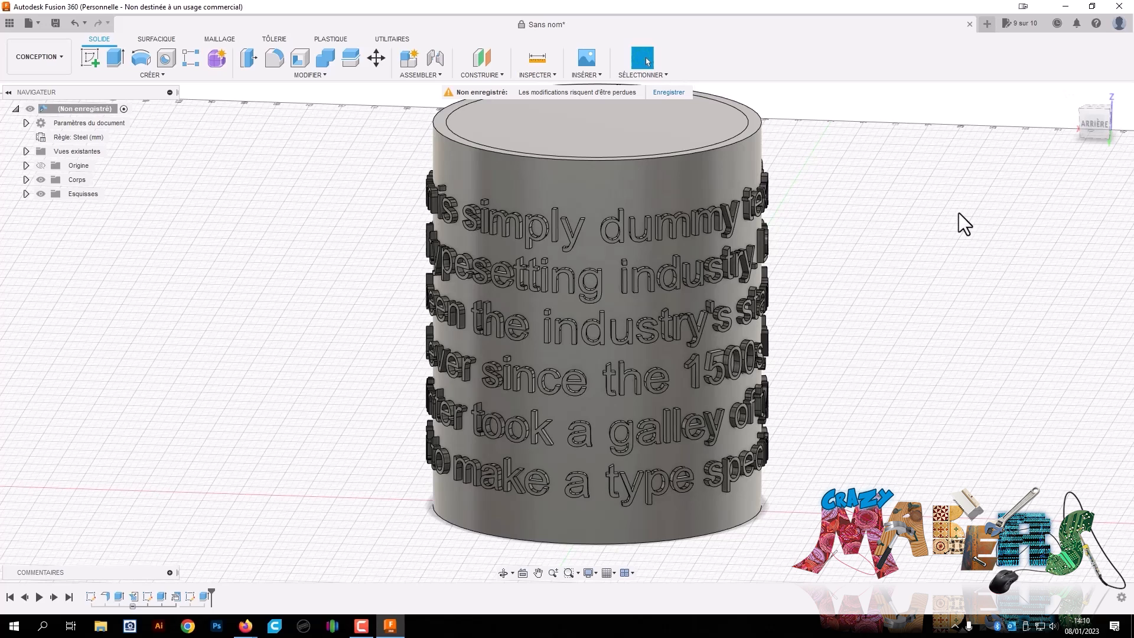